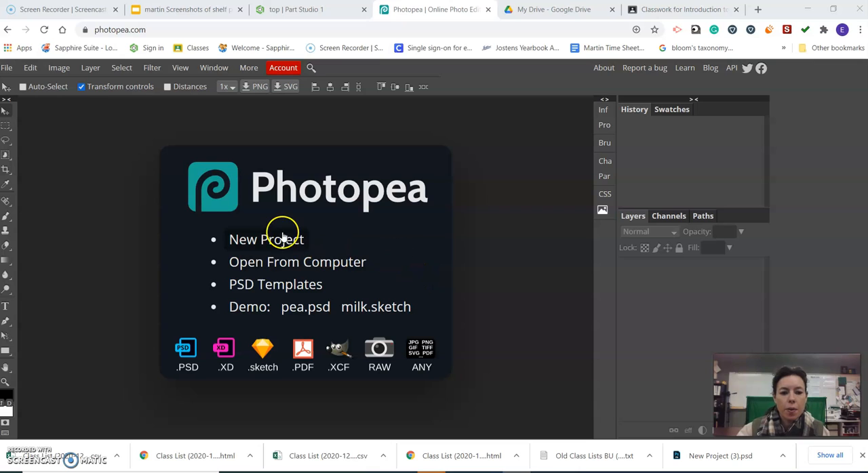
Create a new project from the 8 x 12 in photo preset at 300 DPI with a white background
left_click(281, 242)
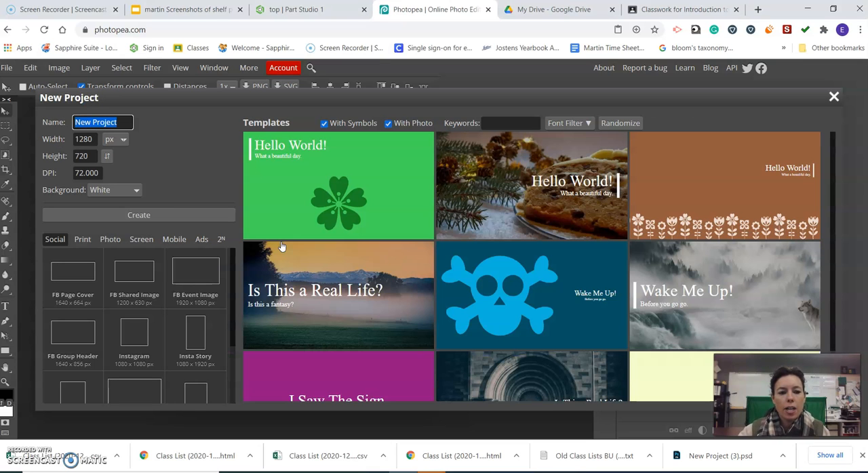
left_click(111, 242)
left_click(77, 342)
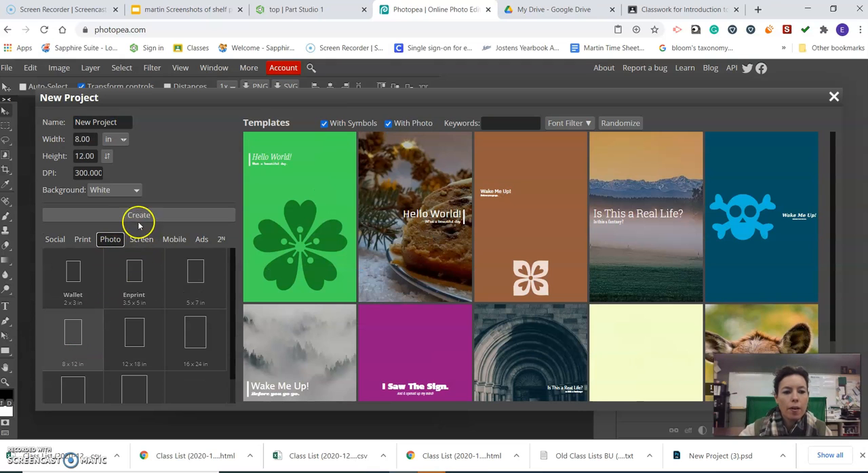
left_click(155, 219)
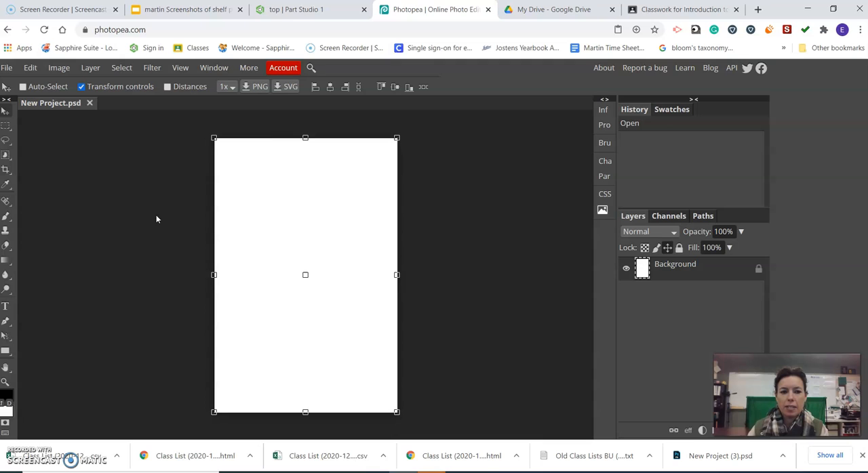
left_click(176, 176)
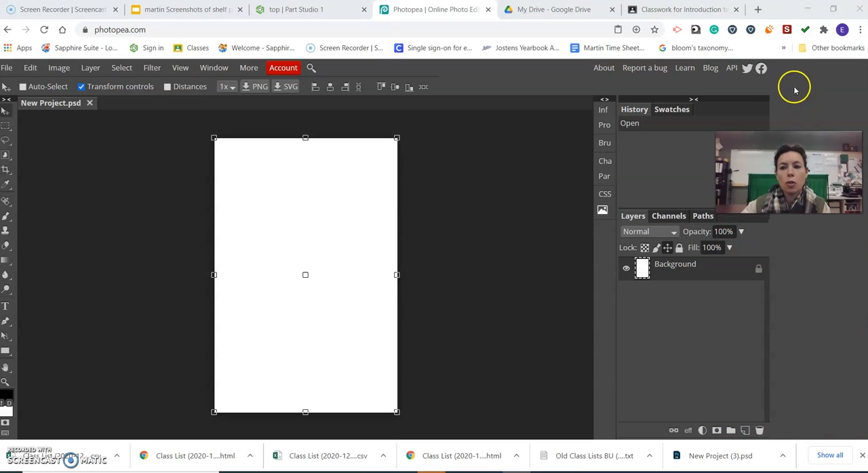
Search Google Images for "mountain range" in a new browser tab
left_click(758, 10)
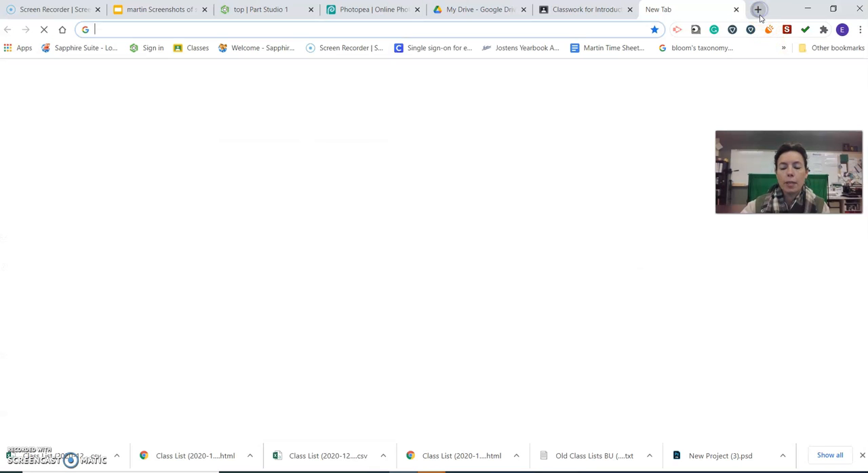
left_click(369, 241)
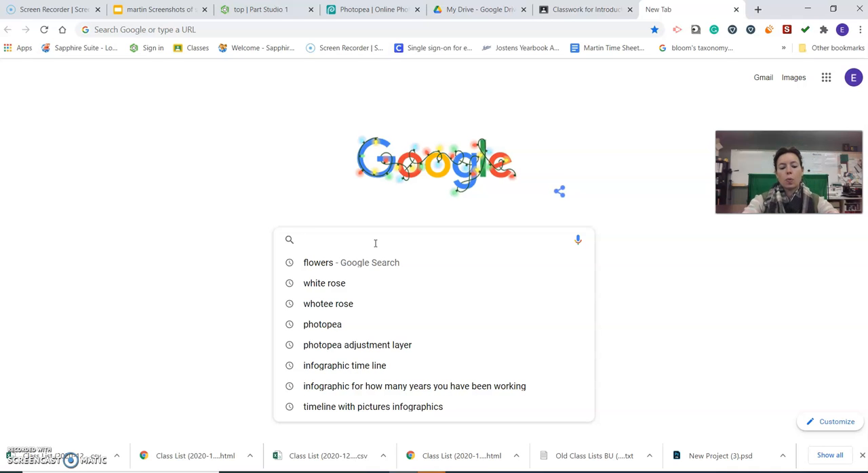
type("moun")
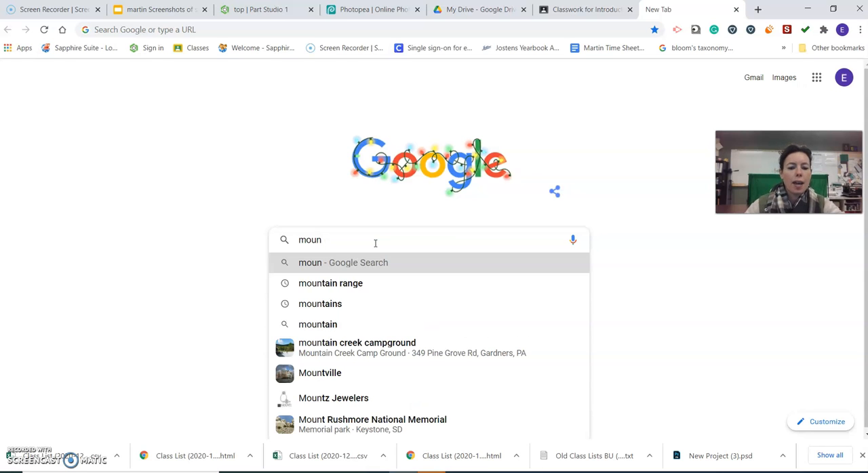
left_click(355, 283)
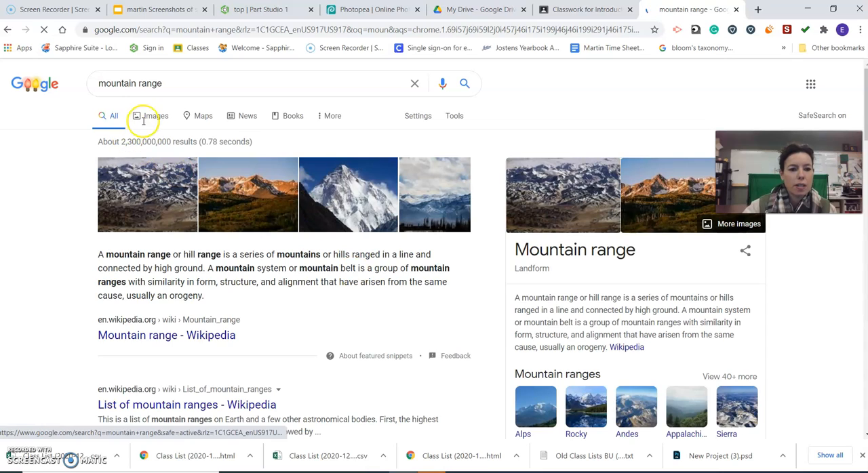
left_click(149, 116)
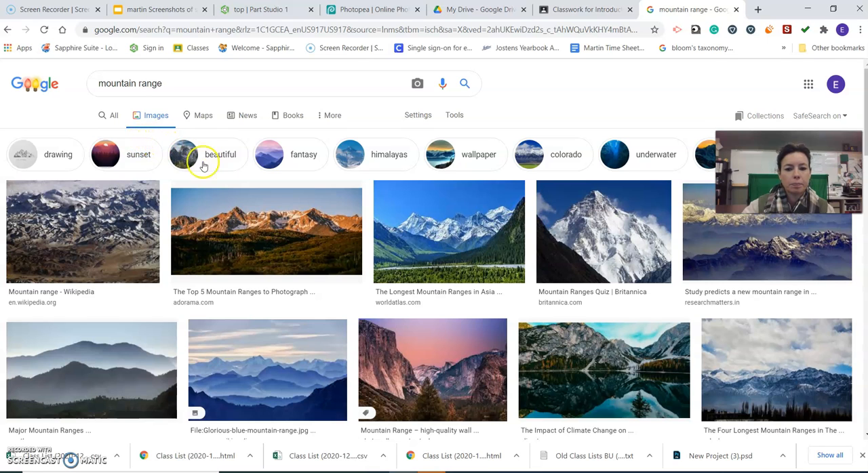
Open the Britannica picture of the snowy mountain peak and copy the image
left_click(597, 231)
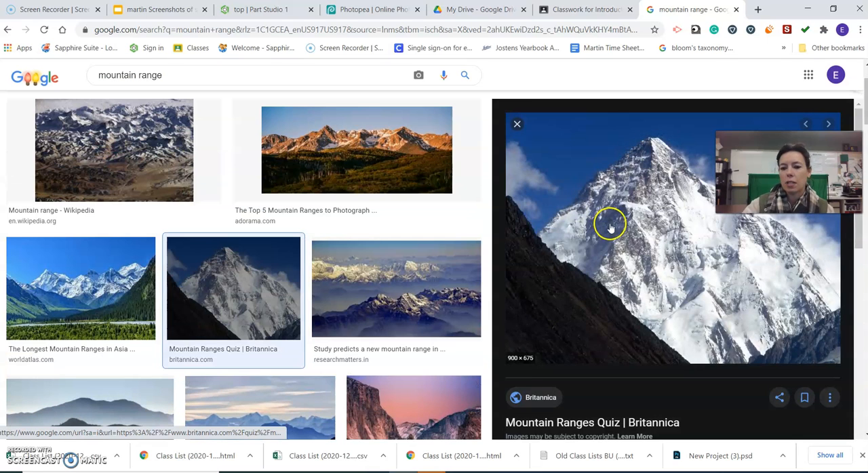
right_click(616, 237)
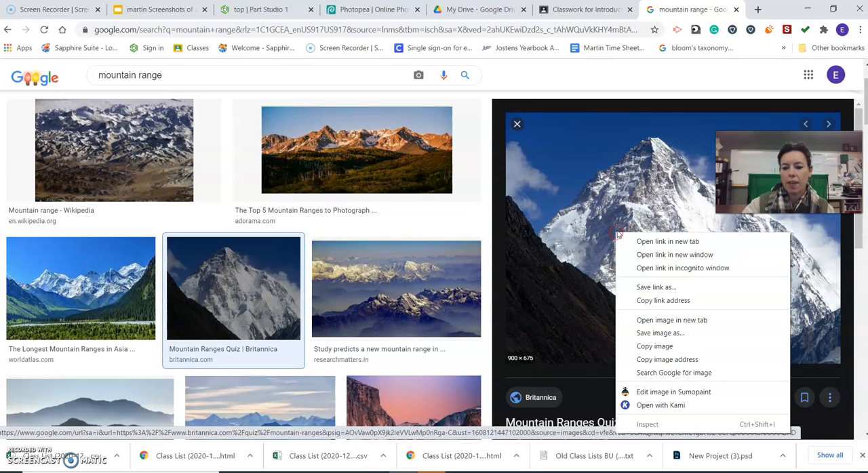
left_click(669, 346)
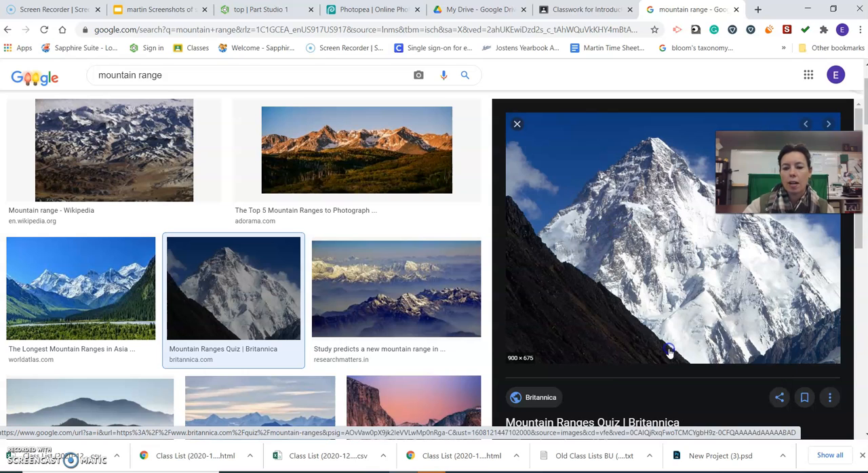
Switch to Photopea, paste the mountain image into the project and place it in the upper-left corner of the page
left_click(368, 10)
left_click(30, 68)
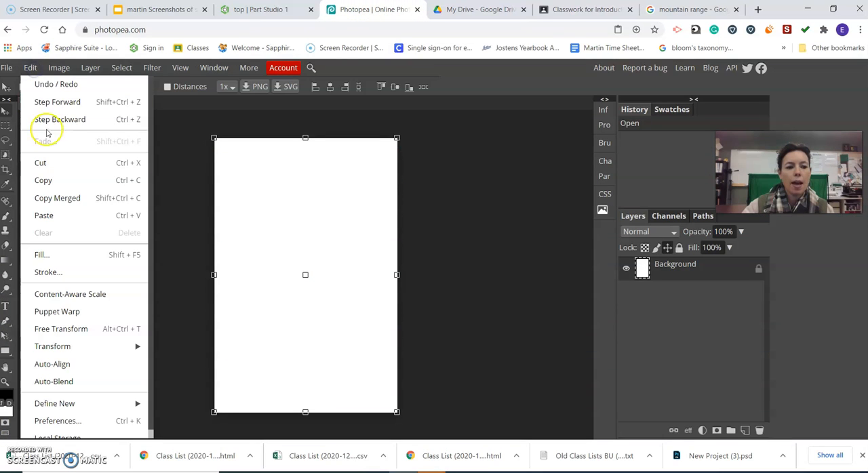
left_click(58, 215)
mouse_move(254, 163)
left_mouse_down()
mouse_move(290, 175)
mouse_move(263, 171)
left_mouse_up()
Duplicate the mountain layer and move the copy beside the original, on its right
left_click_drag(641, 267, 745, 431)
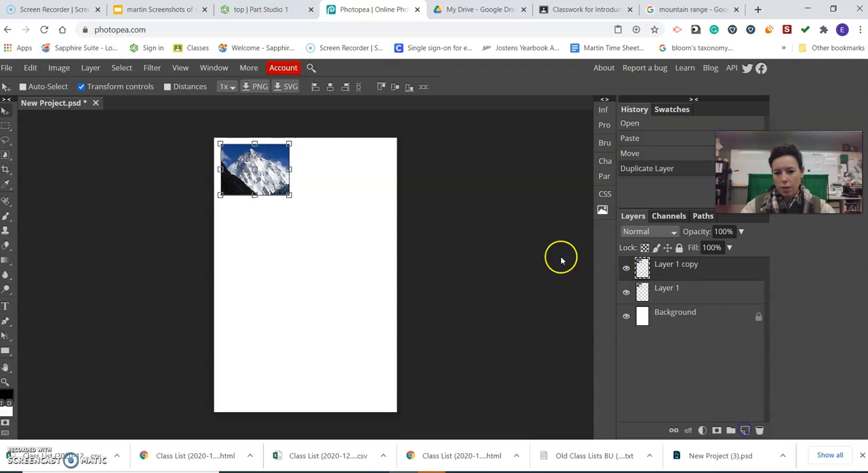
left_click_drag(256, 179, 335, 185)
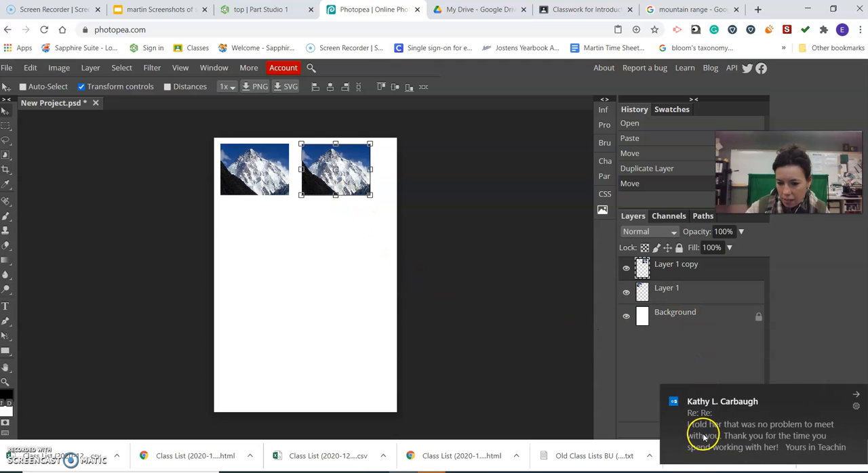
Add a Hue/Saturation adjustment layer above the duplicated mountain layer and set its hue to 112
left_click(852, 395)
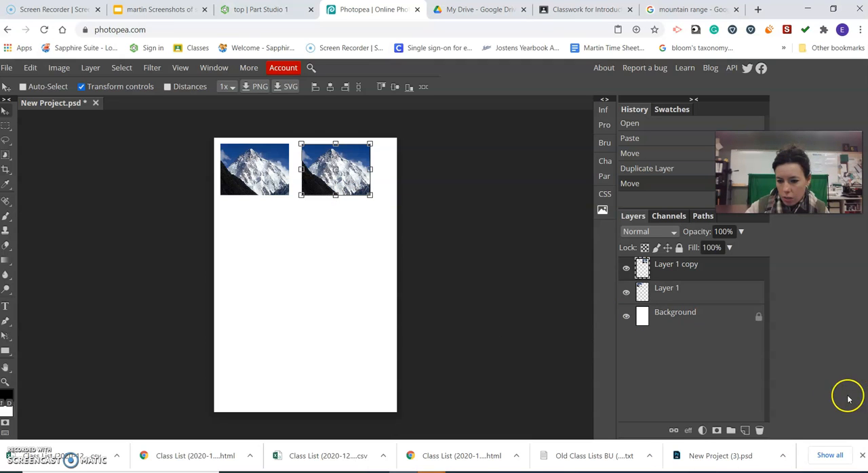
left_click(704, 431)
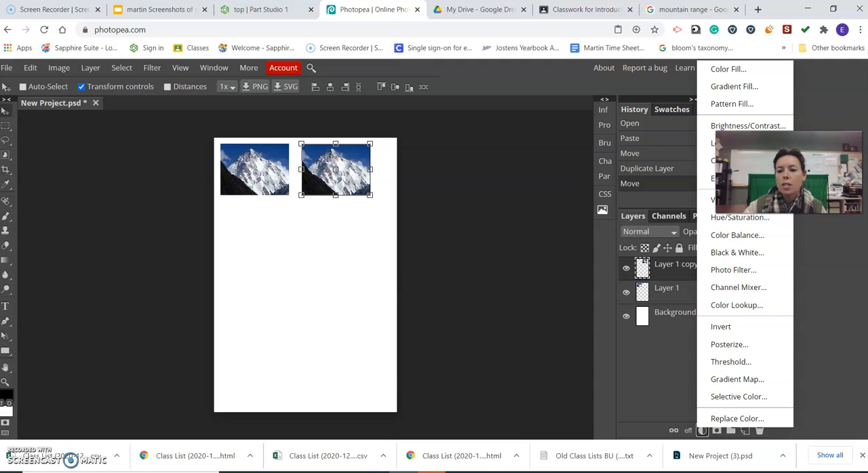
left_click(702, 431)
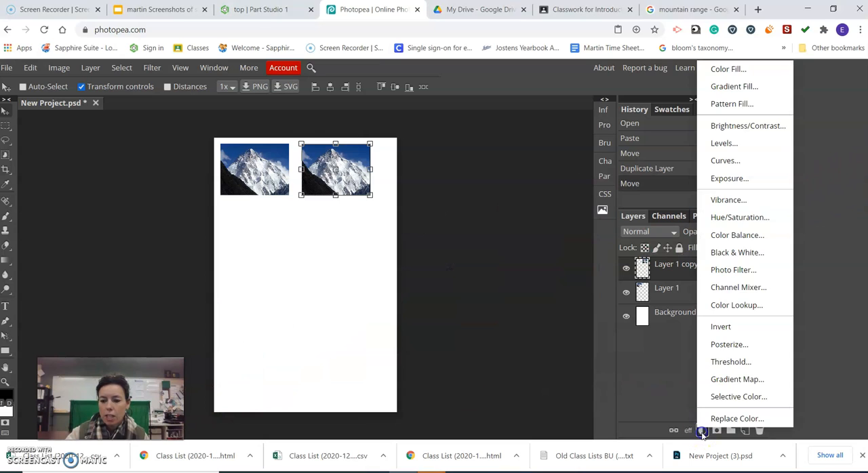
left_click(740, 218)
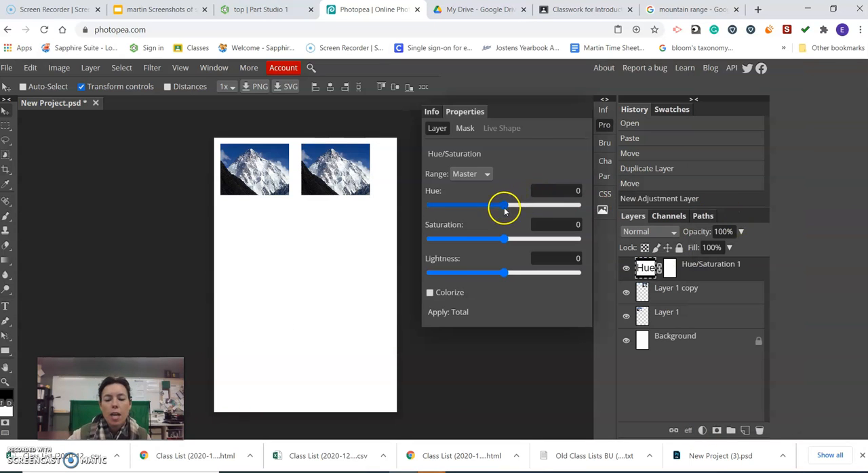
left_click_drag(505, 208, 549, 211)
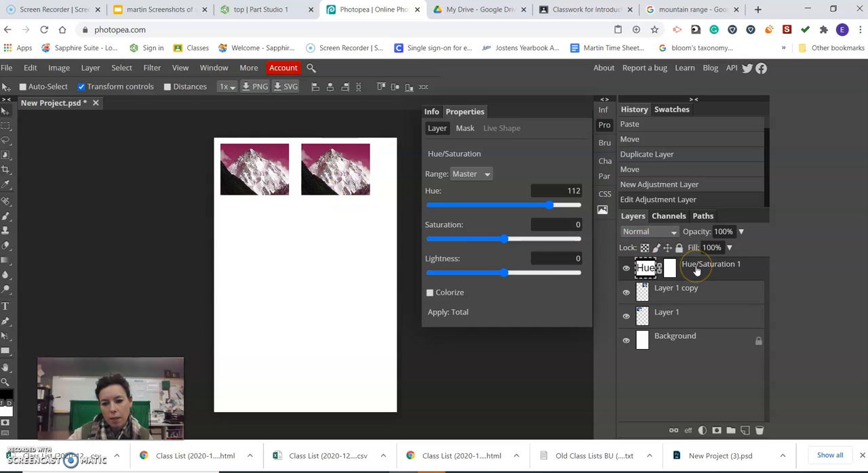
Toggle the Hue/Saturation layer's visibility to compare, and make it a clipping mask on the duplicated mountain layer
left_click_drag(696, 270, 670, 272)
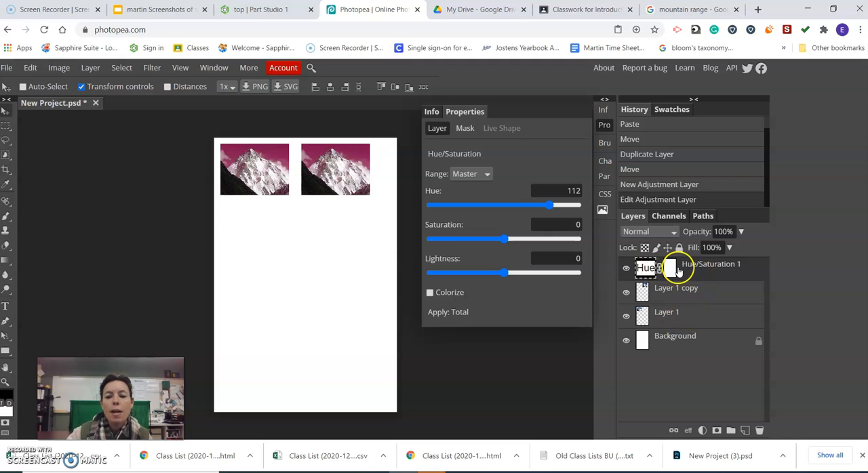
left_click(627, 269)
left_click(627, 269)
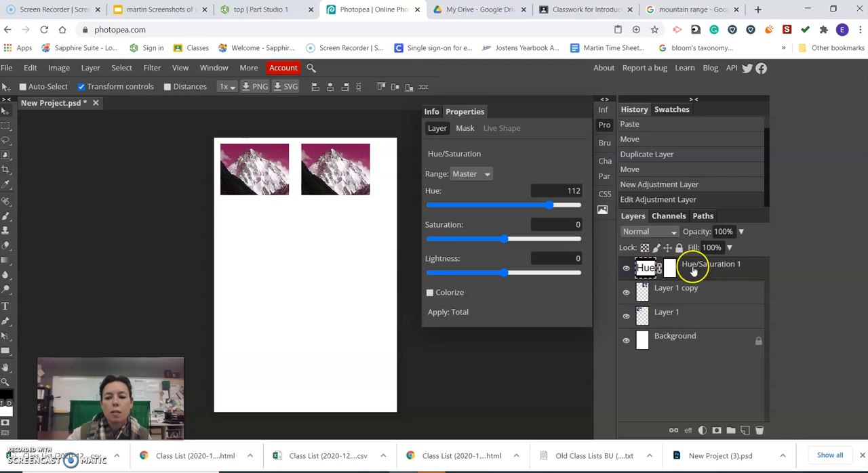
right_click(723, 270)
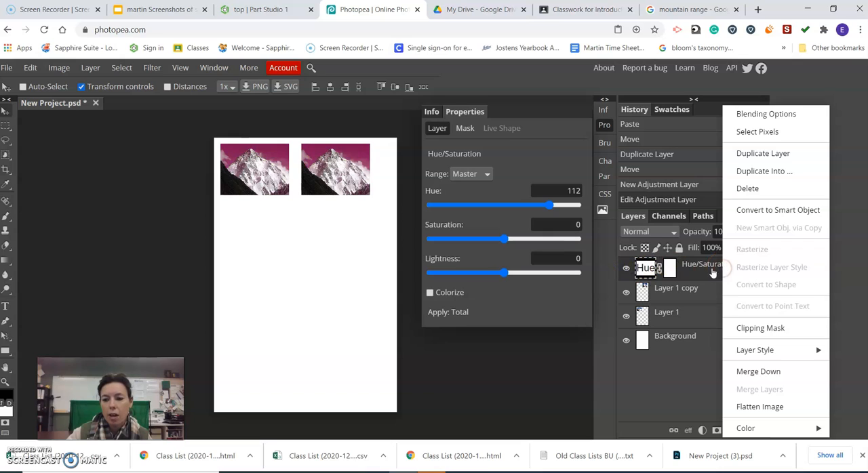
left_click(770, 330)
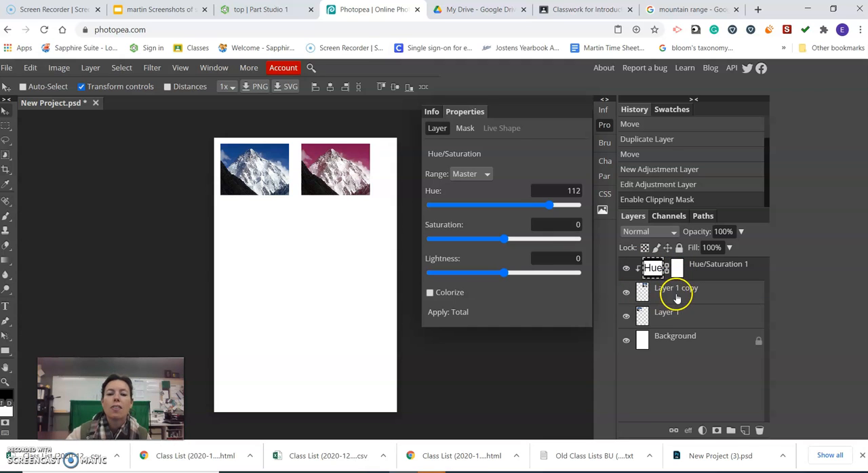
Set the Hue/Saturation adjustment to hue 94, saturation 75 and lightness 13
mouse_move(553, 204)
left_mouse_down()
mouse_move(569, 204)
mouse_move(508, 207)
mouse_move(553, 208)
mouse_move(543, 207)
left_mouse_up()
left_click_drag(505, 239, 536, 239)
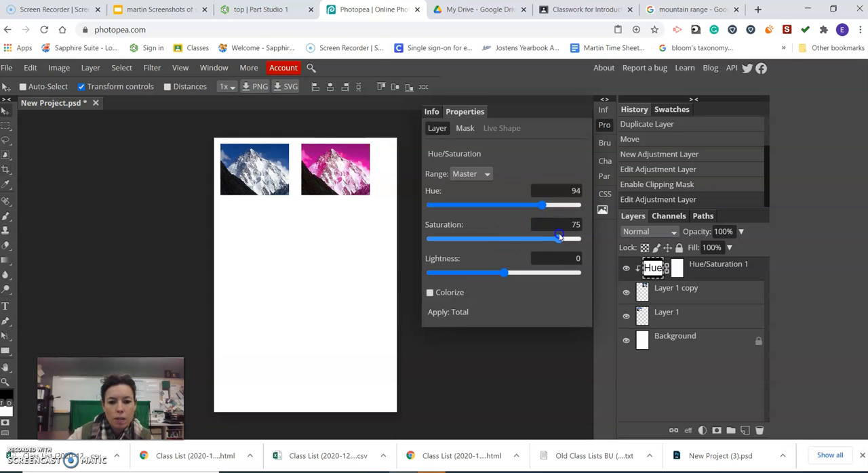
left_click_drag(504, 272, 515, 272)
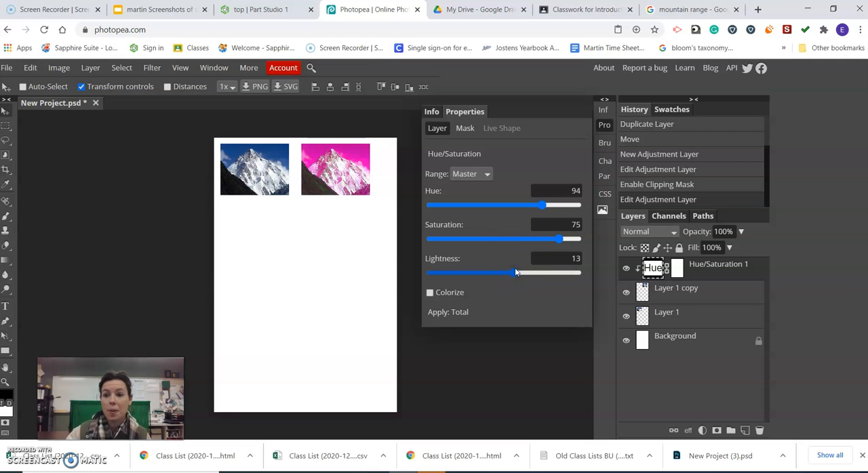
Switch to the Google Images tab and replace the mountain search with a search for "flowers"
left_click(691, 10)
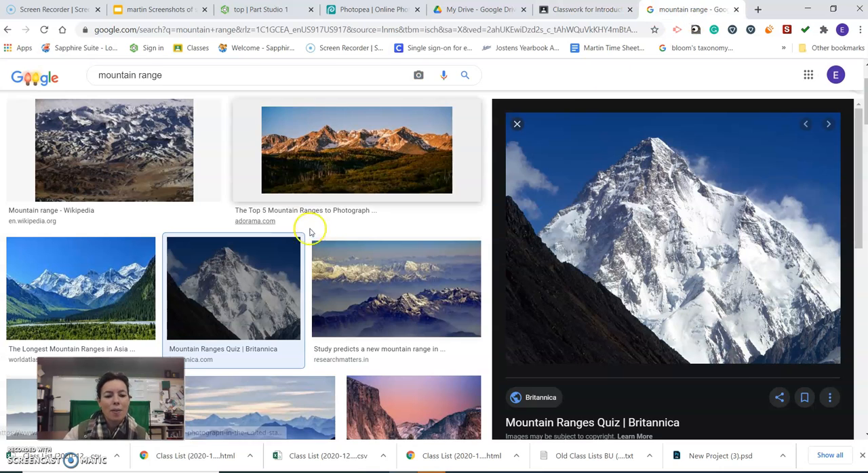
scroll(326, 228, "down", 2)
scroll(360, 229, "up", 4)
left_click_drag(163, 82, 99, 82)
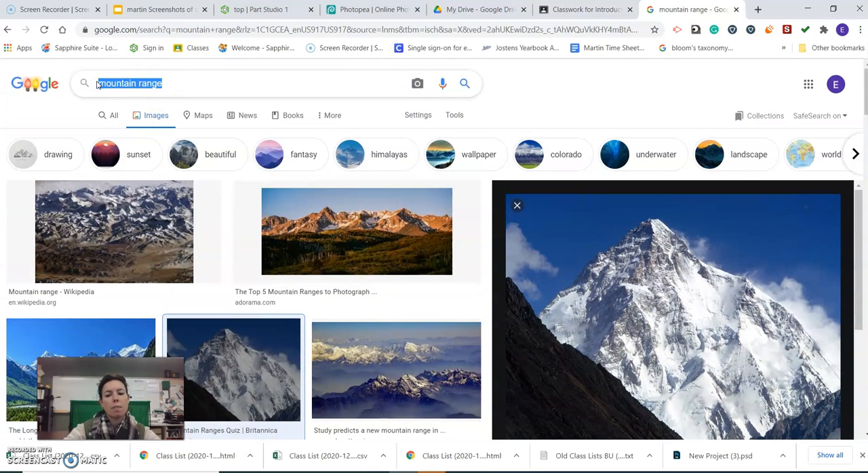
type("flower")
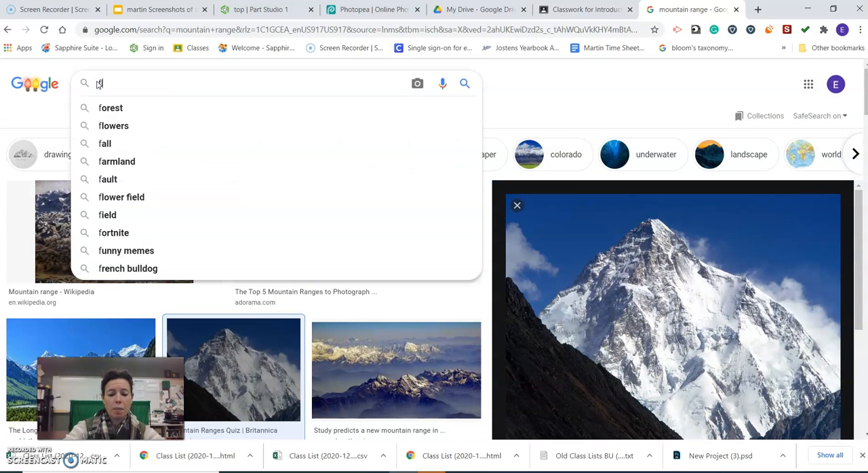
key("Return")
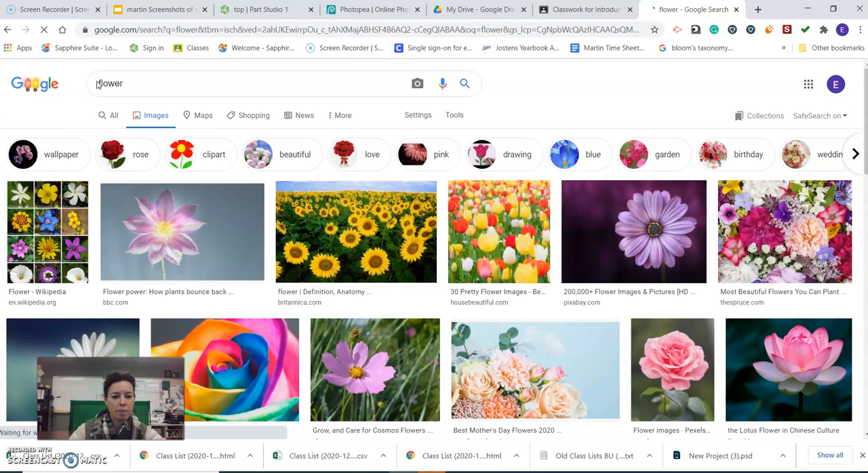
left_click(139, 86)
type("s")
key("Return")
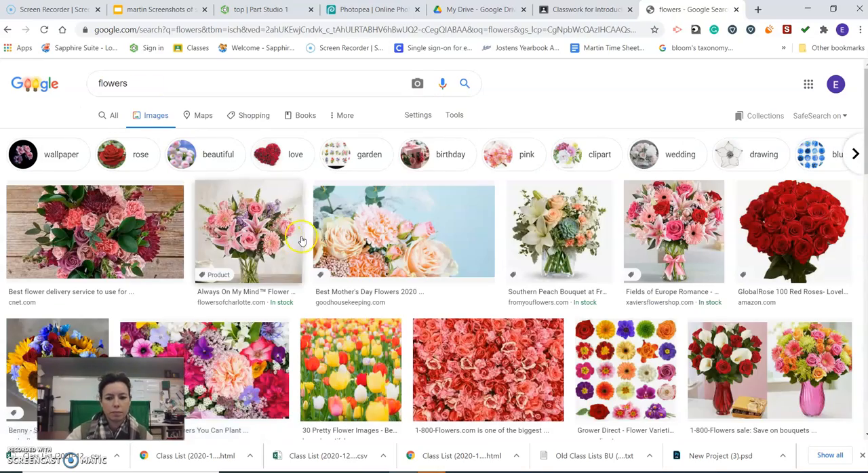
Find the Gardening Know How picture of yellow flowers in wet grass and copy the image
scroll(303, 239, "down", 6)
scroll(304, 239, "down", 5)
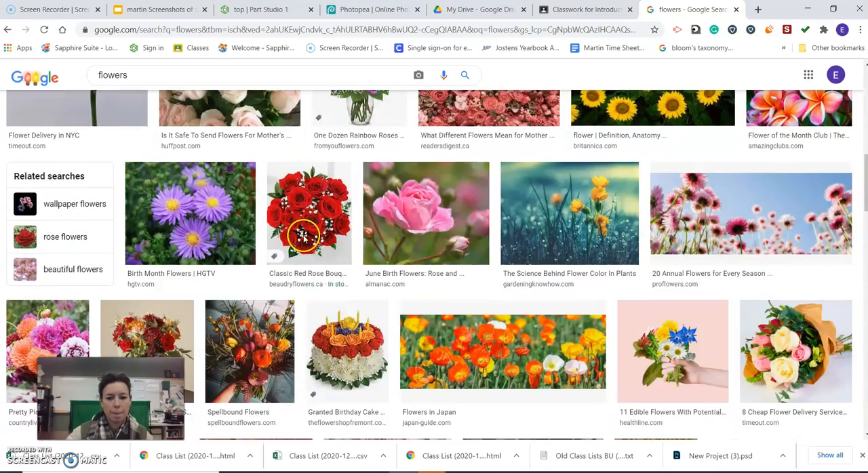
left_click(601, 197)
right_click(603, 196)
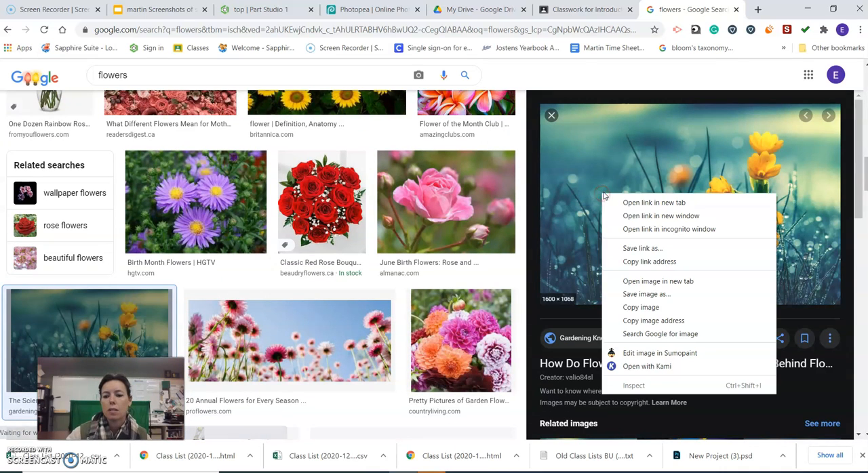
left_click(653, 305)
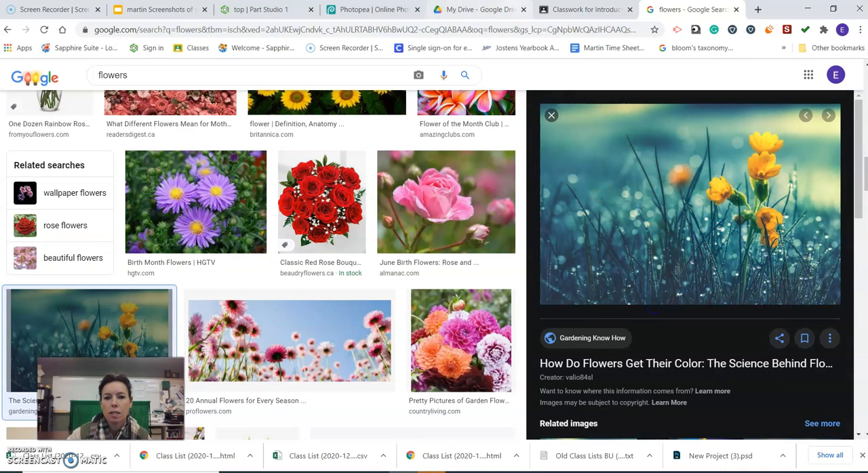
Switch to Photopea, paste the copied flower picture and place it below the original mountain photo
left_click(383, 9)
left_click(32, 67)
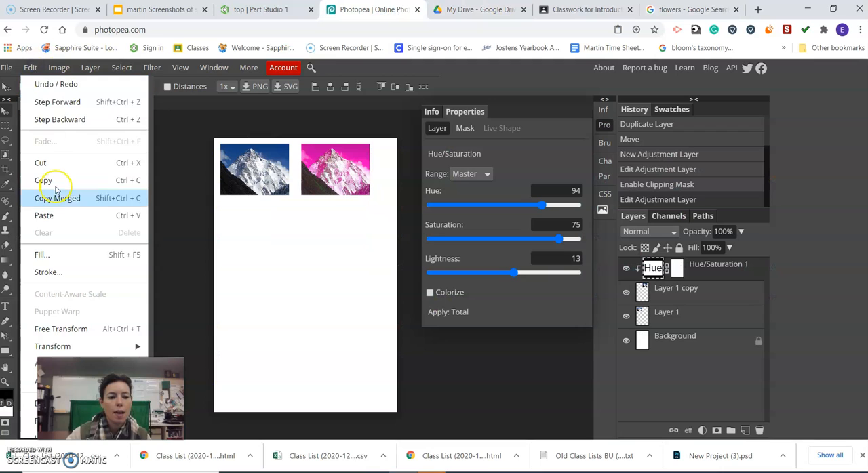
left_click(49, 216)
left_click_drag(236, 196, 236, 267)
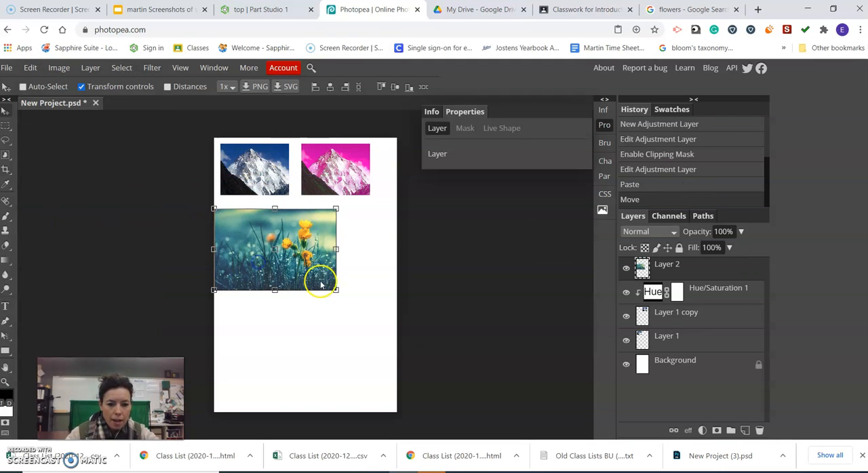
Scale the flower picture to about 62% and place a duplicate of its layer beside the original
left_click_drag(336, 290, 267, 249)
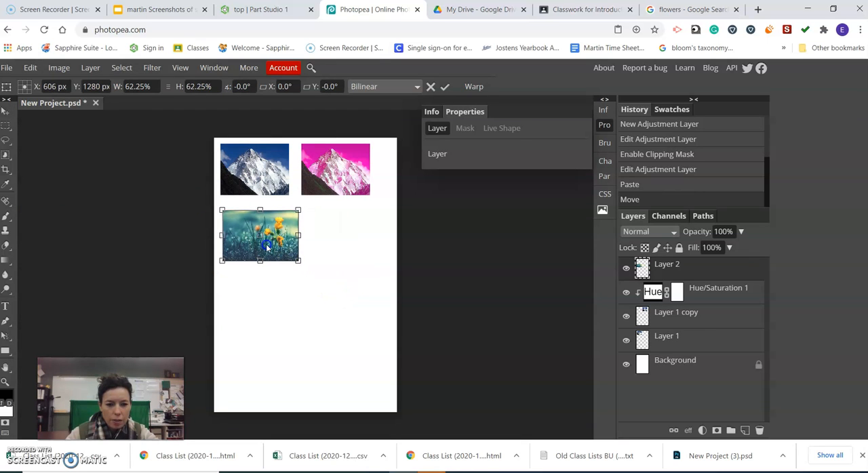
left_click_drag(683, 265, 746, 431)
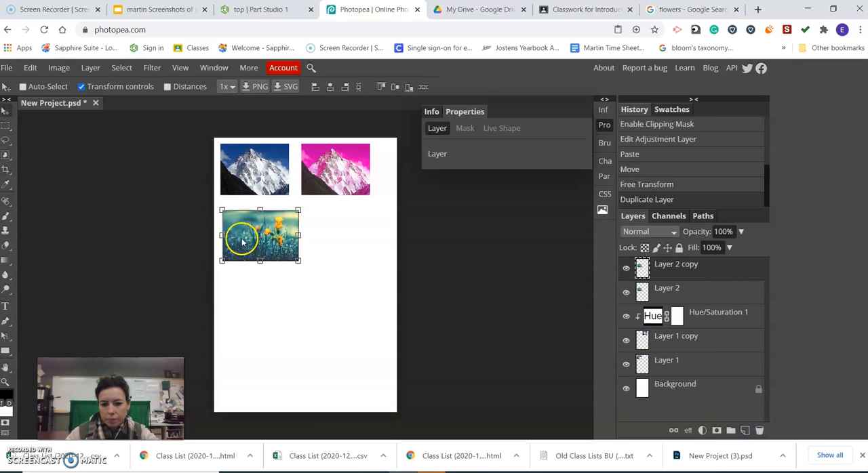
left_click_drag(253, 229, 337, 234)
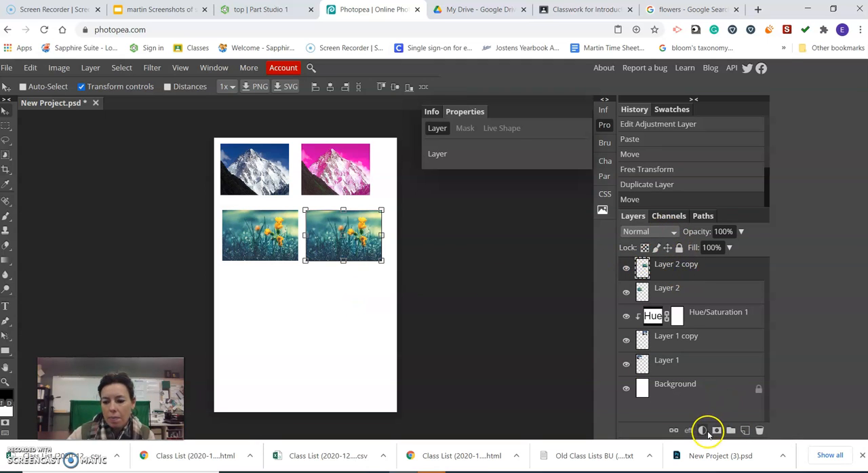
Add an Exposure adjustment layer and make it a clipping mask on the duplicated flower layer
left_click(705, 432)
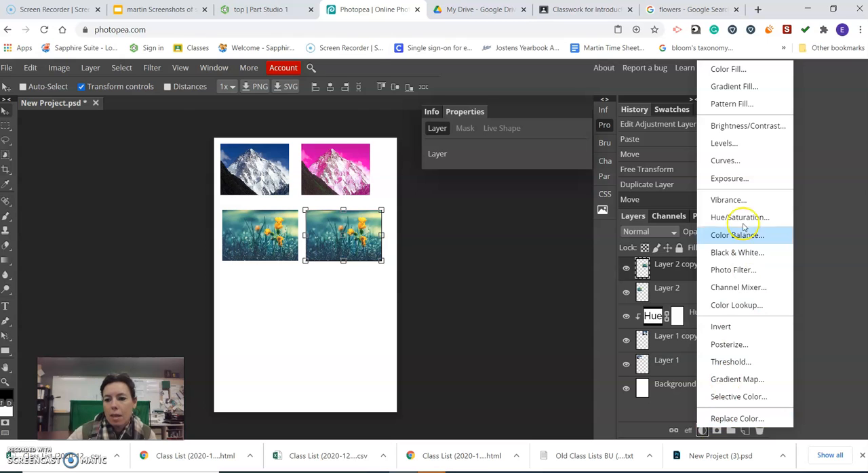
left_click(731, 180)
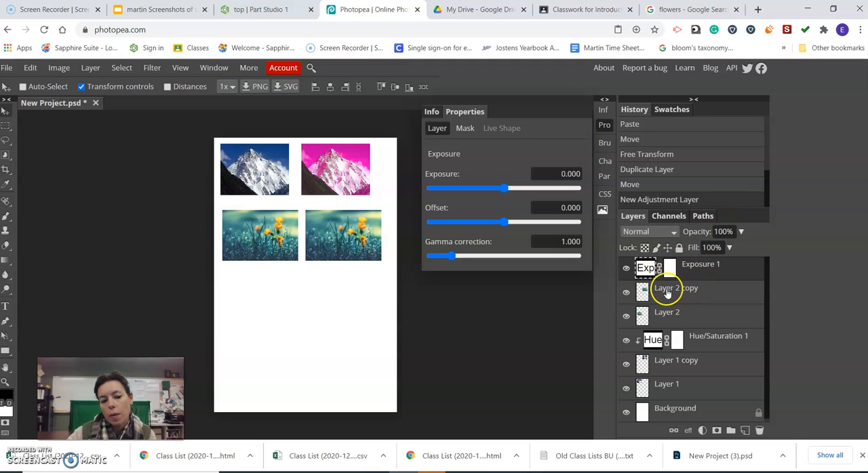
right_click(707, 271)
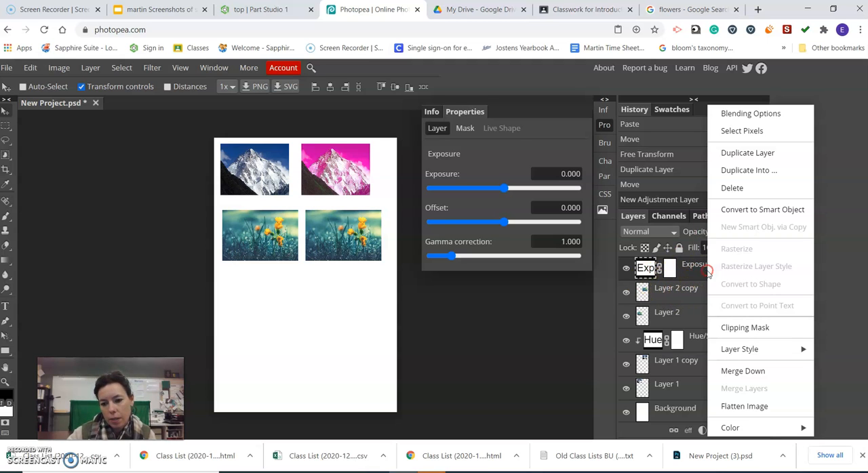
left_click(738, 328)
Try out different exposure, offset and gamma correction amounts, and delete the Exposure adjustment layer
mouse_move(504, 188)
left_mouse_down()
mouse_move(519, 191)
mouse_move(499, 190)
left_mouse_up()
mouse_move(504, 220)
left_mouse_down()
mouse_move(491, 223)
mouse_move(533, 228)
mouse_move(509, 223)
left_mouse_up()
mouse_move(452, 256)
left_mouse_down()
mouse_move(472, 258)
mouse_move(442, 257)
left_mouse_up()
left_click_drag(638, 269, 757, 430)
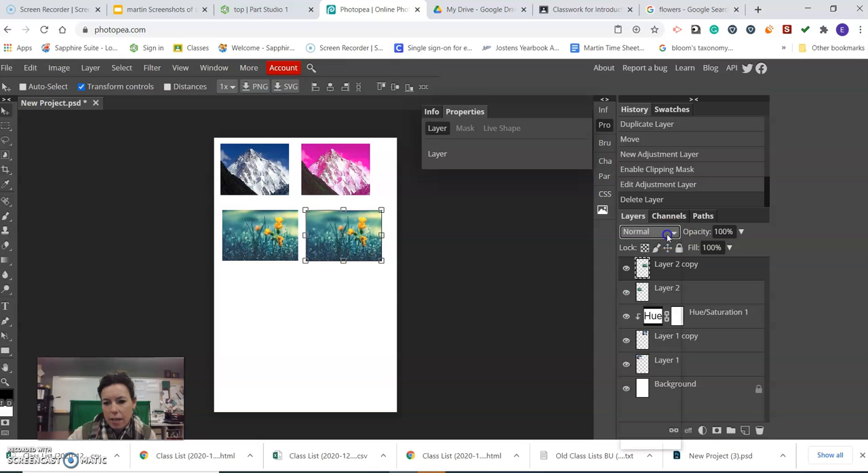
left_click(669, 233)
left_click(669, 232)
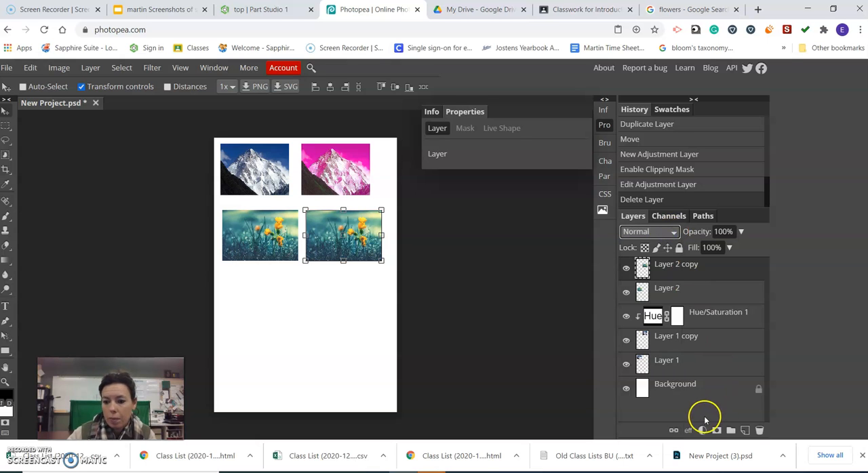
Add a Vibrance adjustment layer and make it a clipping mask on the duplicated flower layer
left_click(703, 431)
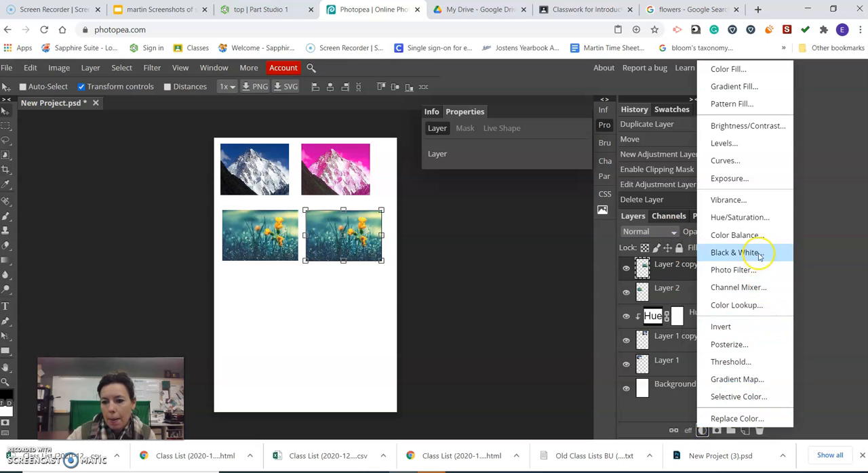
left_click(742, 201)
right_click(713, 274)
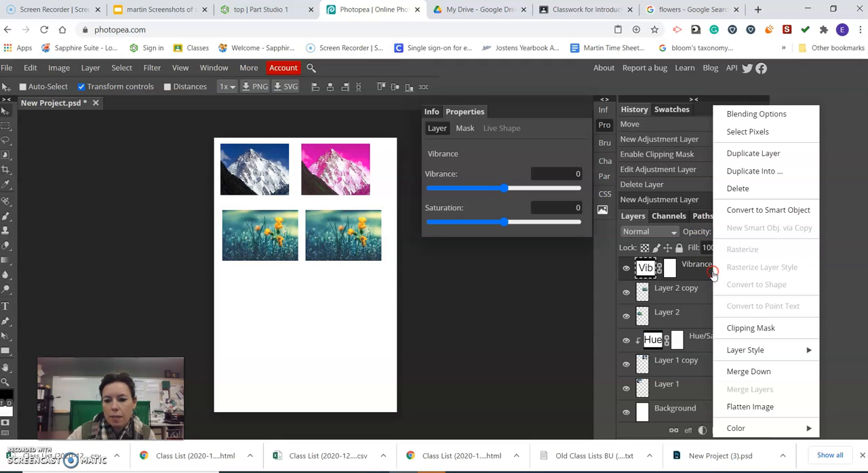
left_click(739, 328)
Try the Vibrance adjustment at vibrance 34 and saturation 92, and delete the adjustment layer
left_click_drag(501, 194, 563, 192)
left_click_drag(504, 223, 572, 224)
left_click_drag(563, 189, 545, 196)
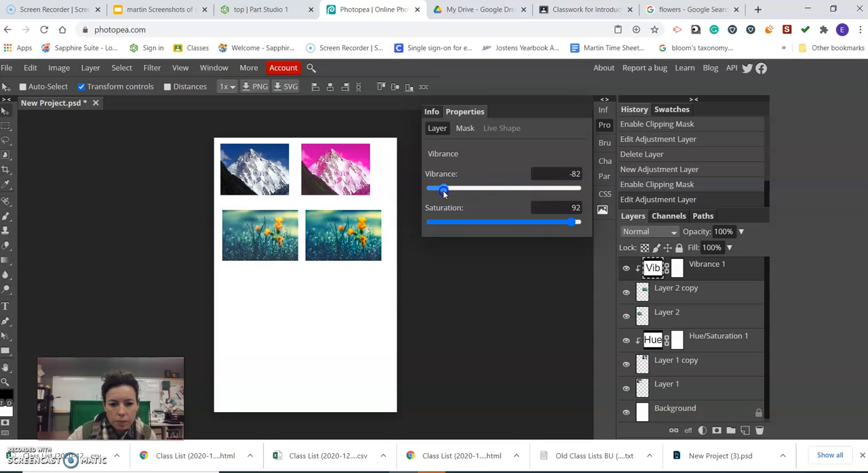
left_click_drag(487, 196, 529, 199)
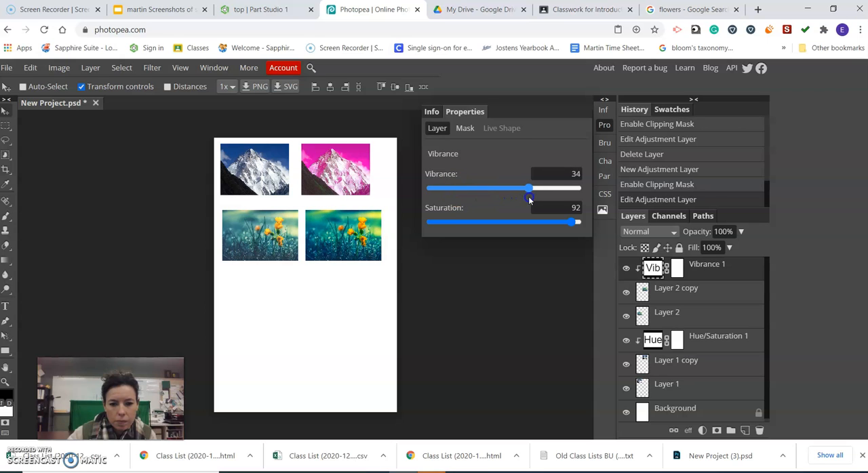
left_click_drag(688, 268, 759, 430)
left_click(673, 233)
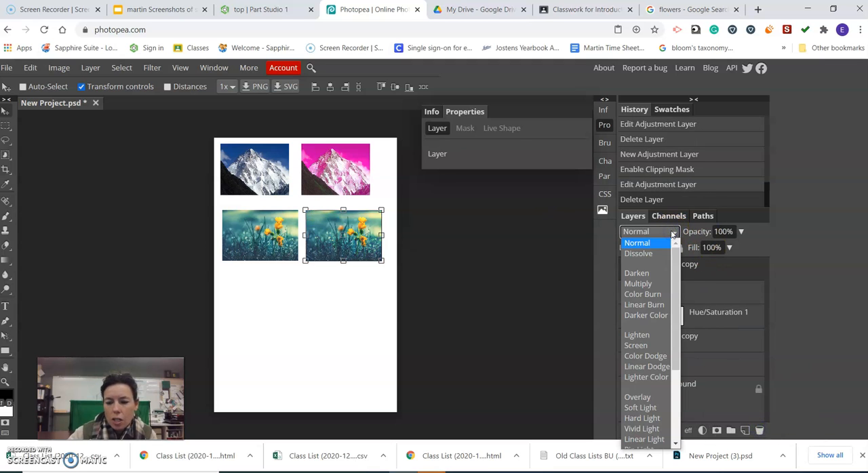
left_click(673, 232)
Add a Color Balance adjustment layer with shadows red 67 and green 38, and clip it to the duplicated flower layer
left_click(703, 430)
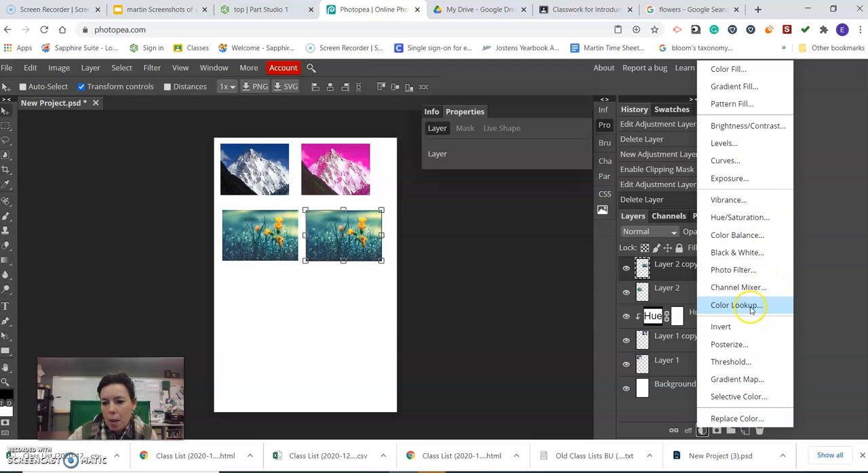
left_click(755, 237)
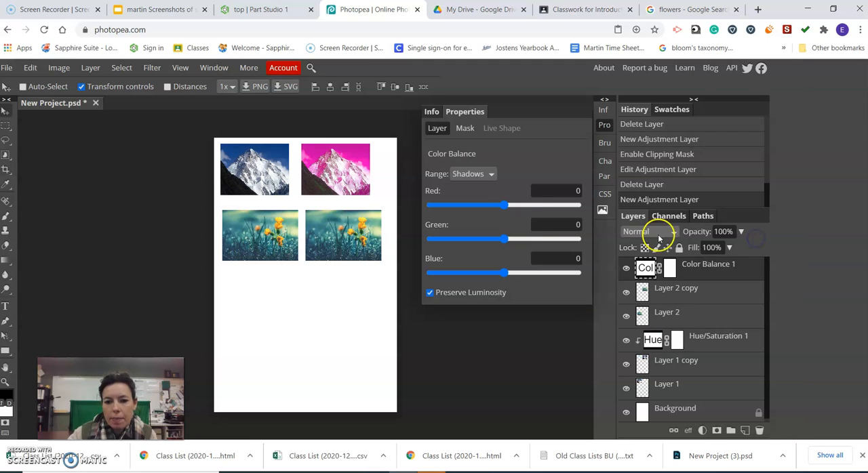
left_click_drag(508, 205, 549, 208)
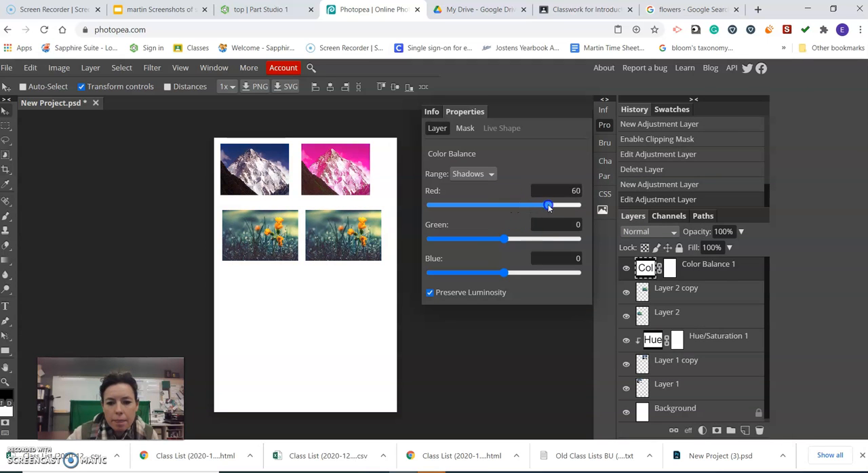
left_click_drag(505, 239, 535, 240)
right_click(699, 265)
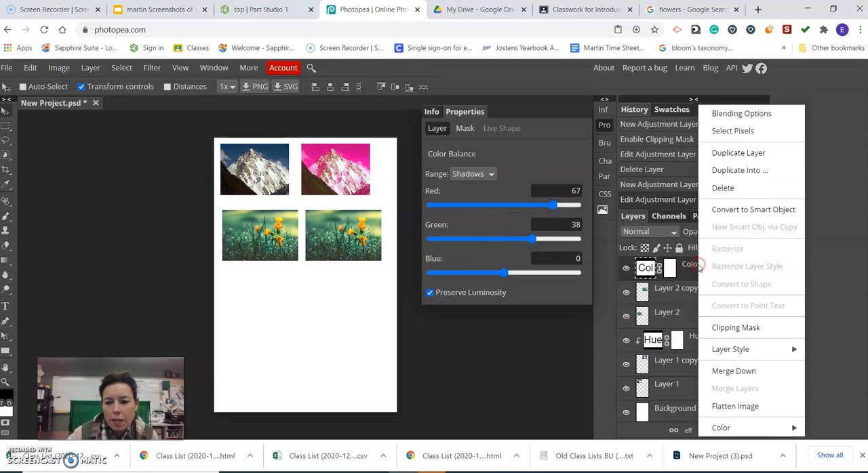
left_click(736, 328)
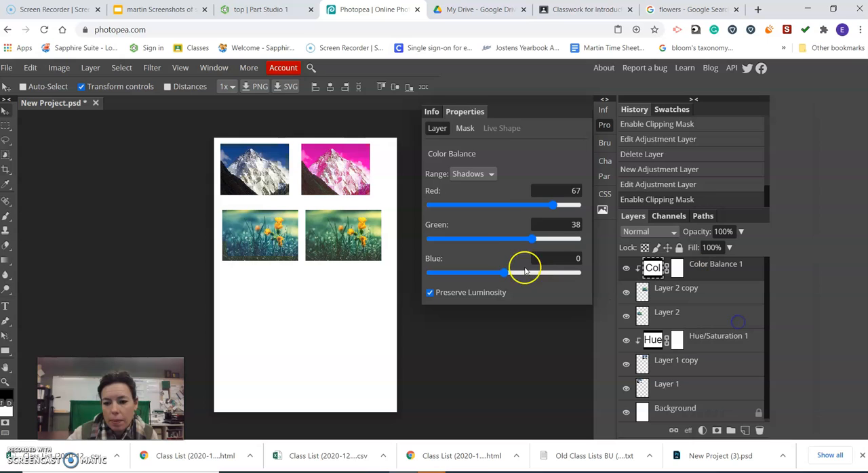
Set the Color Balance shadows to red 43, green 14 and blue -91
left_click_drag(550, 208, 430, 213)
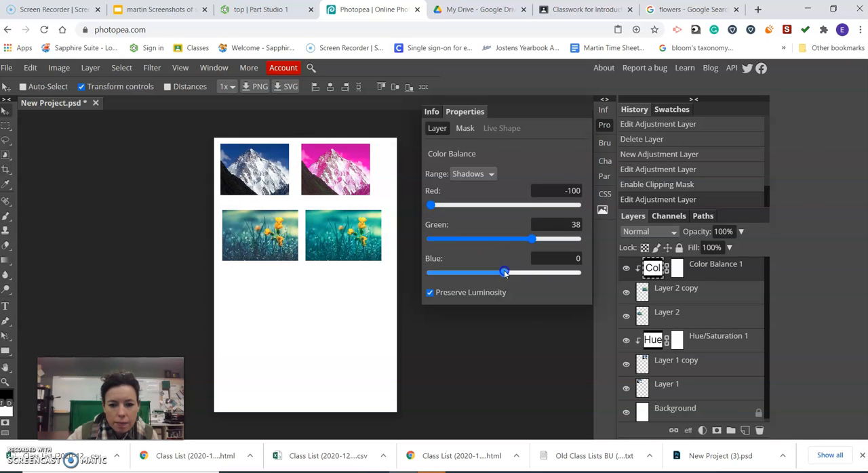
left_click_drag(457, 274, 437, 275)
left_click_drag(531, 239, 515, 241)
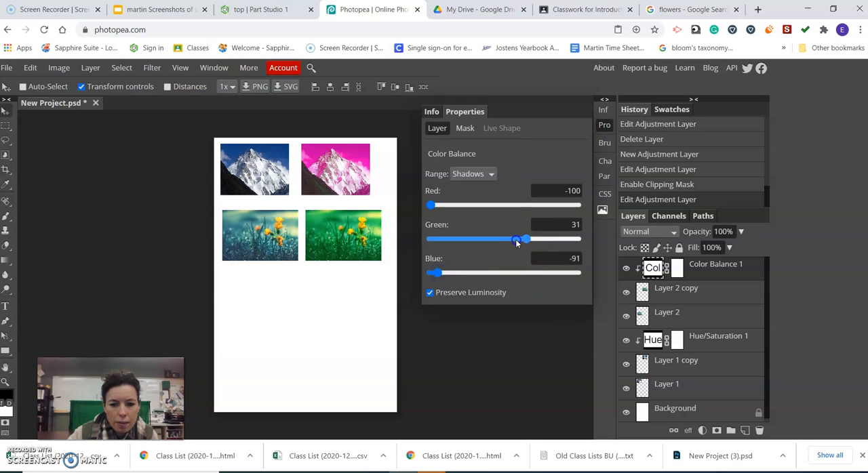
left_click_drag(431, 206, 500, 216)
left_click_drag(536, 238, 528, 241)
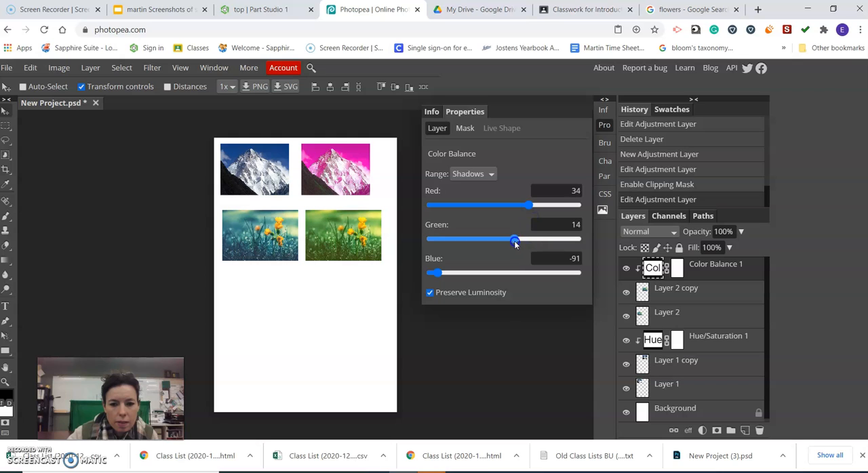
Look at the Midtones and Highlights ranges of the Color Balance adjustment and return to Shadows
left_click(490, 175)
left_click(482, 191)
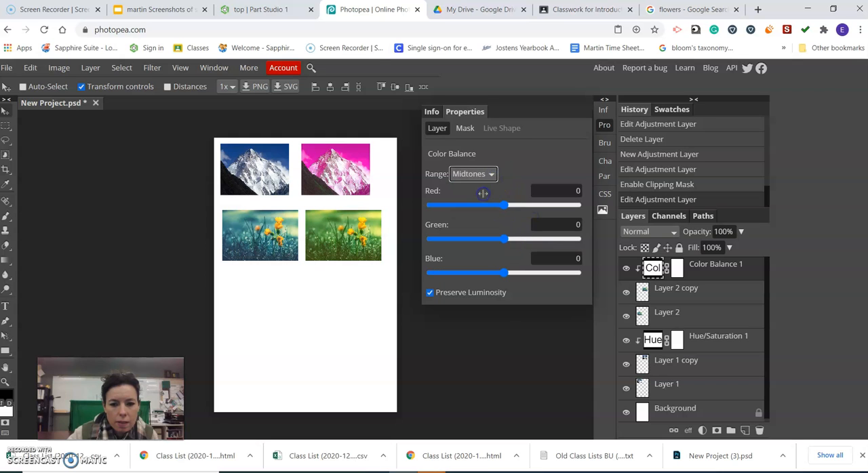
left_click(487, 177)
left_click(481, 203)
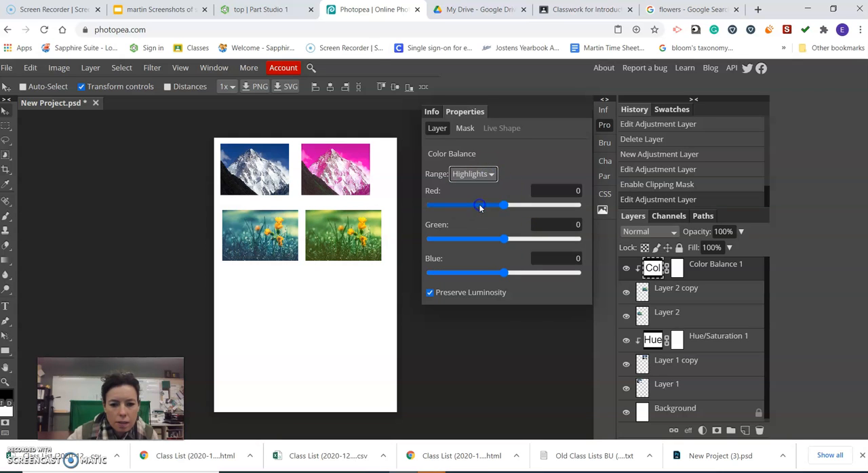
left_click(485, 176)
left_click(481, 182)
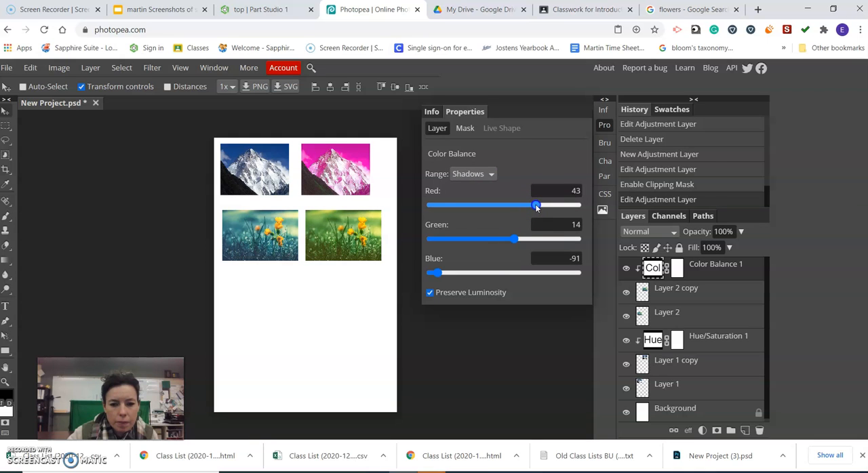
Switch to the Google Images tab and replace the flowers search with a search for "frog"
left_click(662, 11)
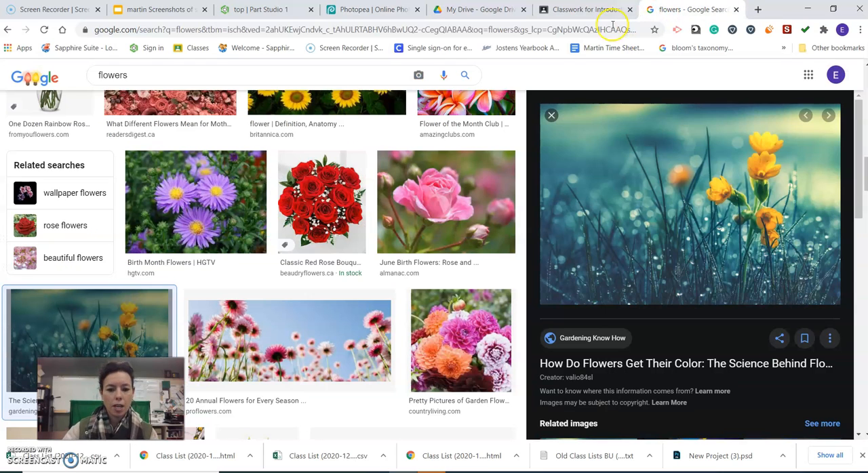
left_click_drag(865, 187, 867, 90)
left_click_drag(129, 85, 98, 91)
type("fro")
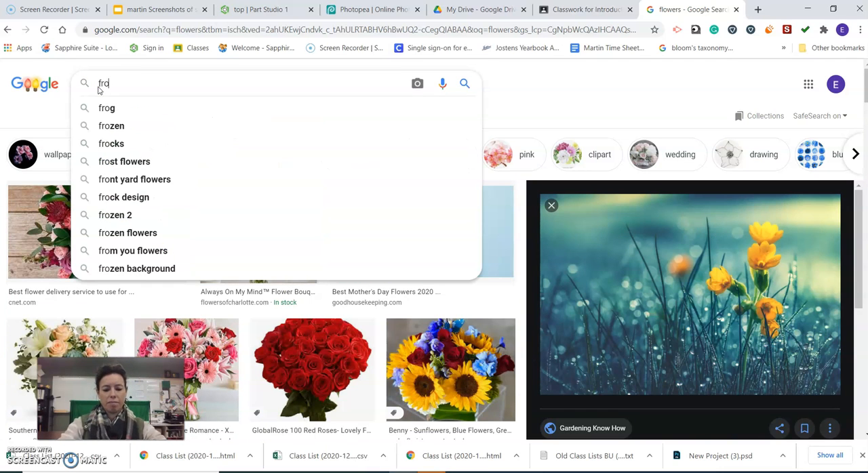
type("g")
key("Return")
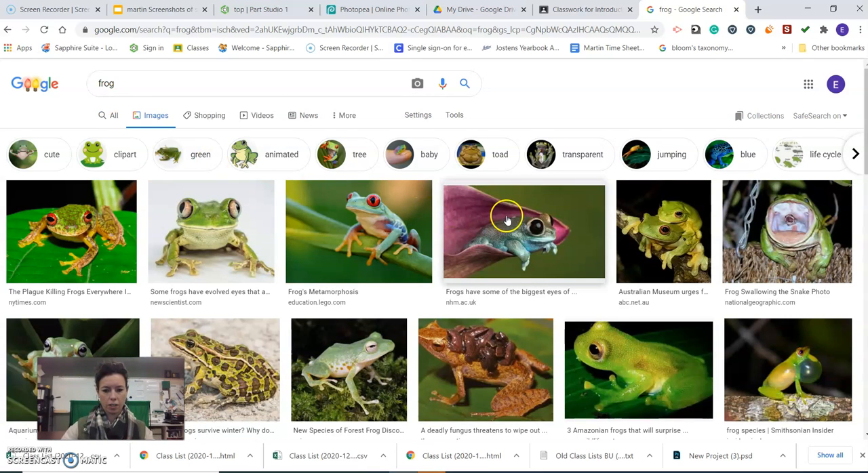
Find the BBC picture of the red-eyed green frog and copy the image
scroll(507, 220, "down", 2)
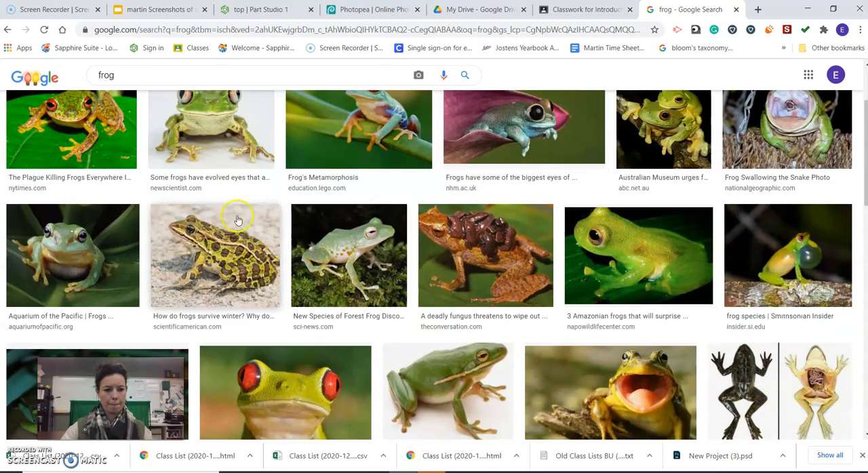
scroll(440, 320, "down", 1)
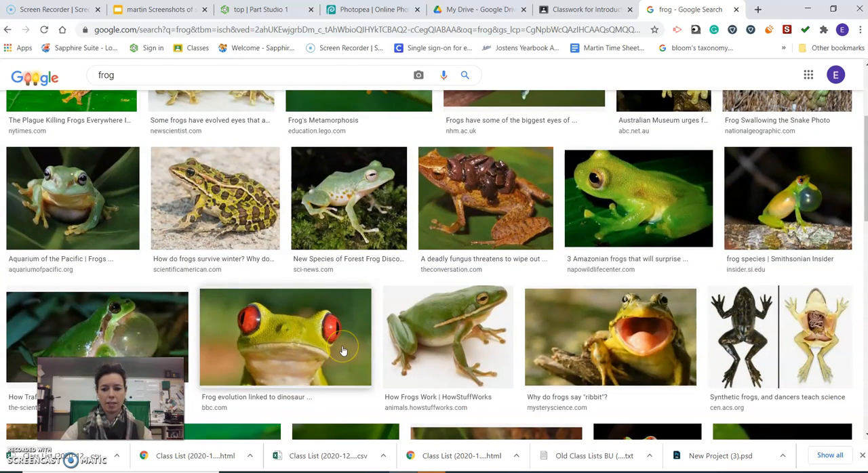
left_click(343, 350)
right_click(653, 222)
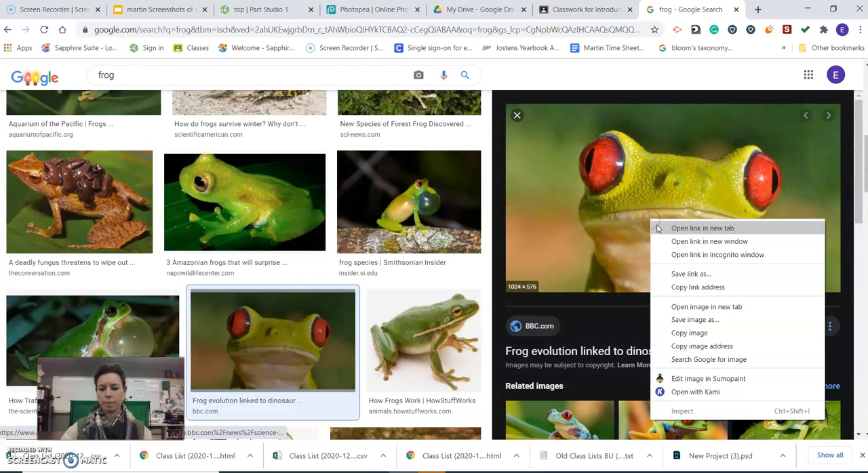
left_click(690, 333)
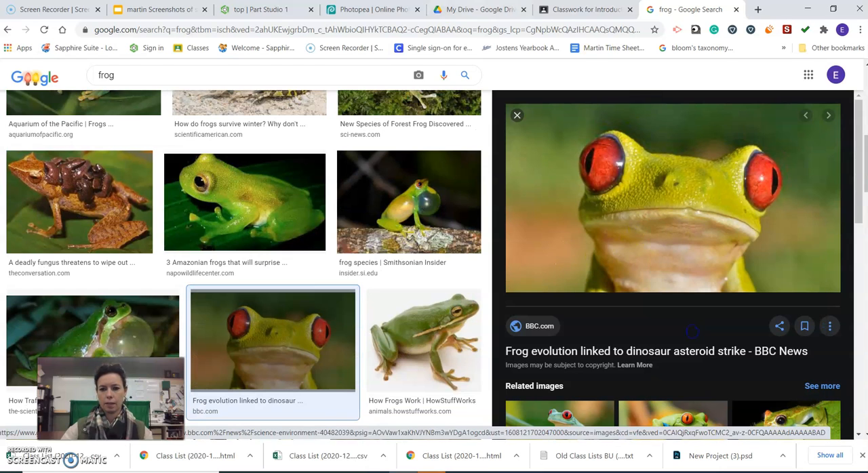
Switch to Photopea and paste the copied frog picture into the project
left_click(373, 9)
left_click(30, 67)
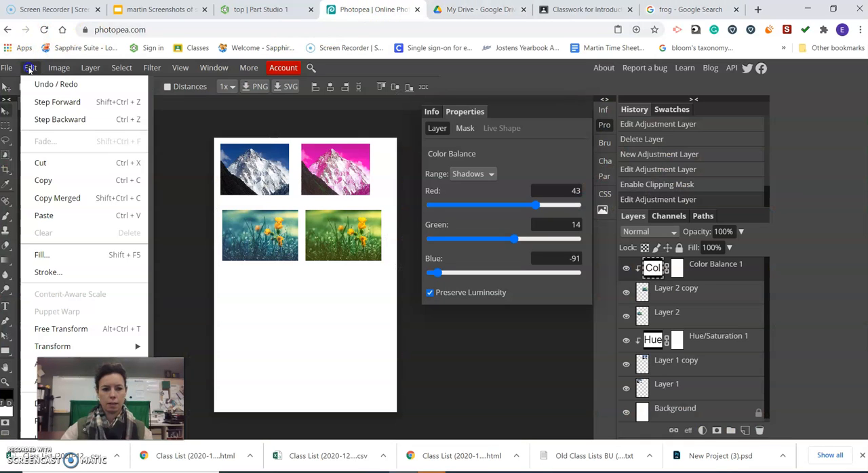
left_click(57, 219)
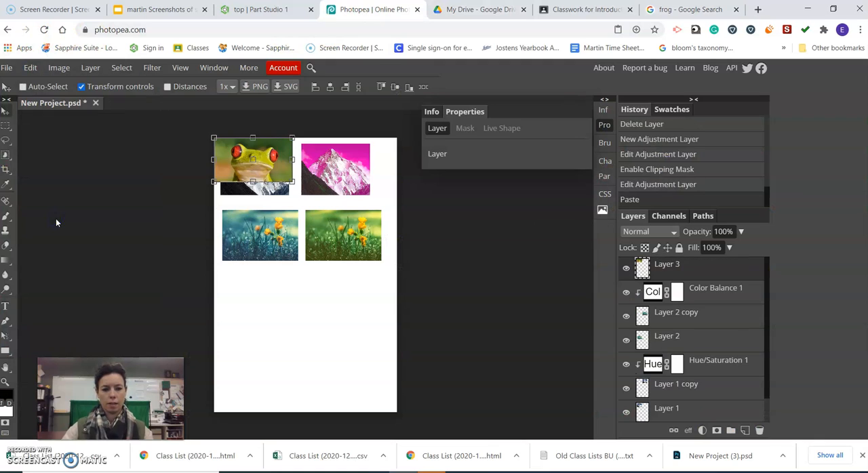
Move the pasted frog below the flower picture, duplicate its layer and place the copy beside the original
left_click_drag(263, 158, 275, 291)
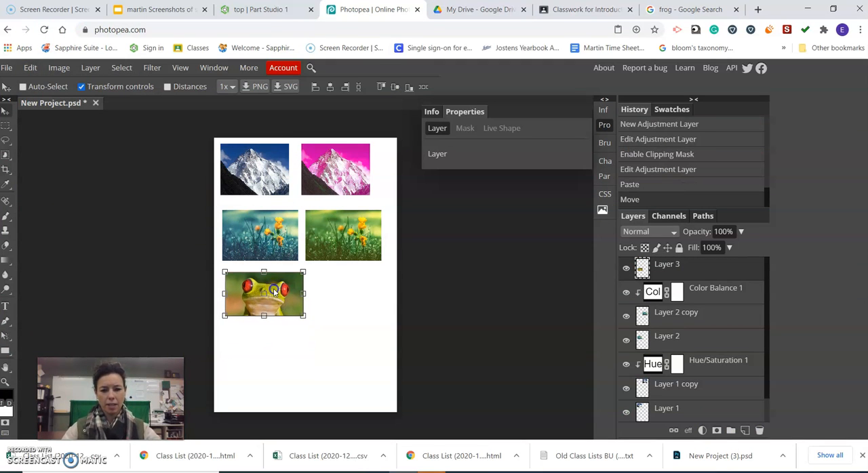
left_click_drag(687, 269, 744, 431)
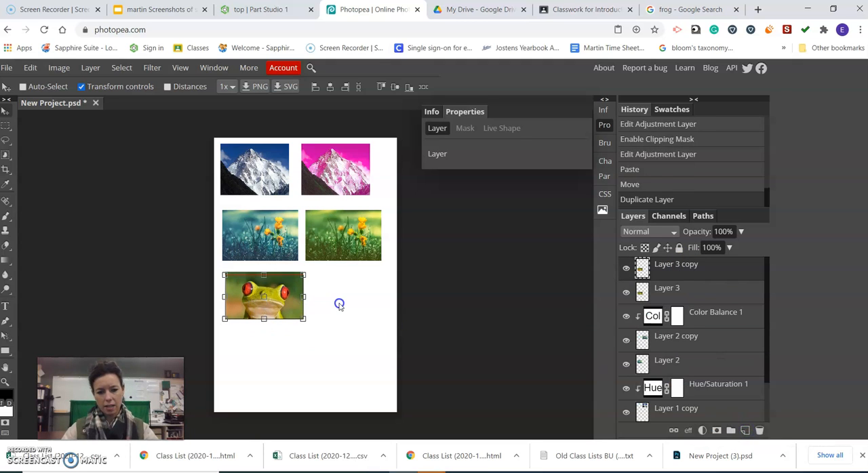
left_click_drag(271, 303, 353, 302)
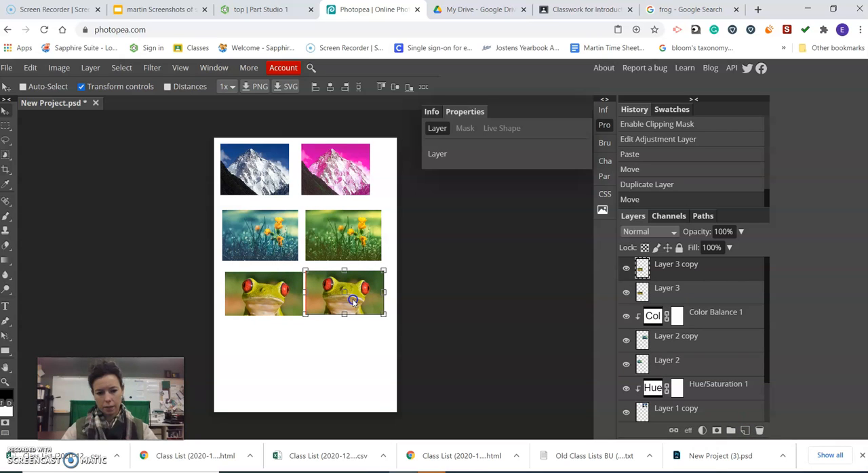
left_click(669, 232)
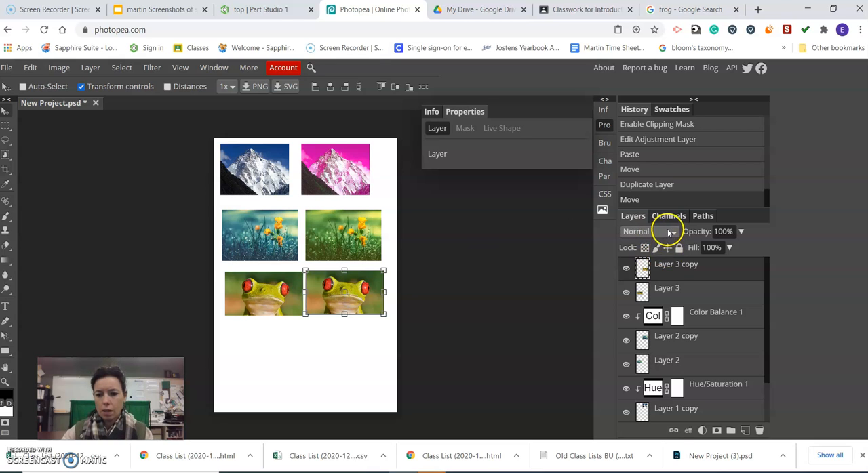
left_click(669, 232)
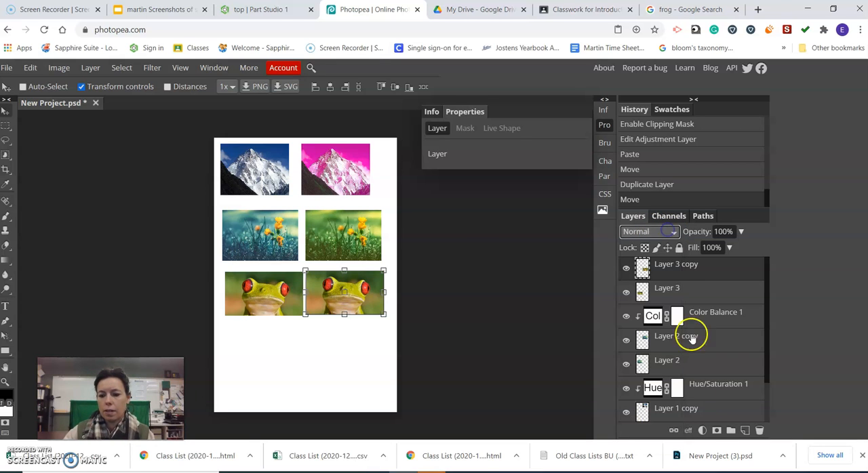
Add a Black & White adjustment layer above the frog copy and clip it to that layer
left_click(703, 431)
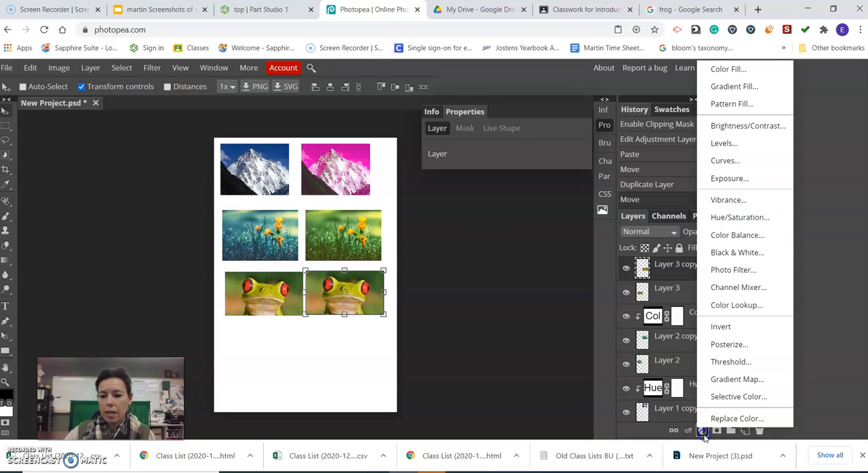
left_click(738, 252)
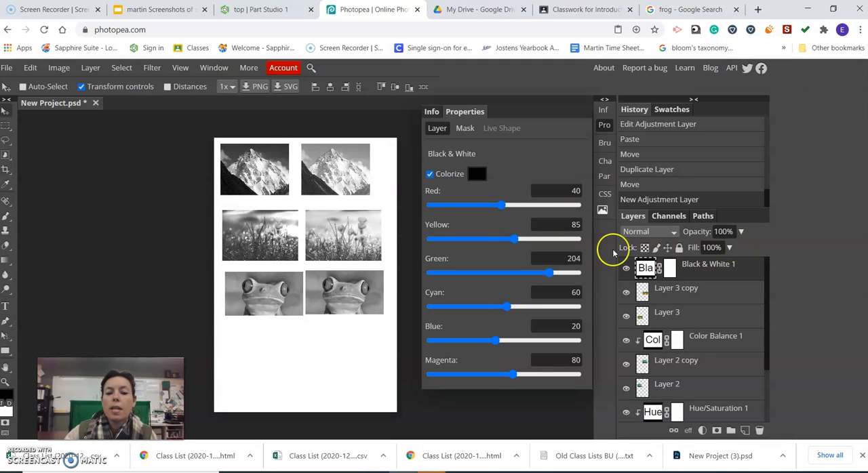
right_click(697, 272)
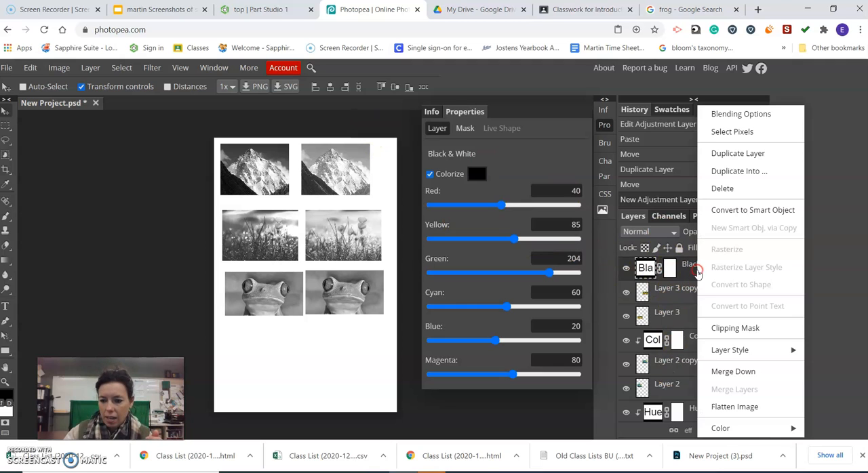
left_click(722, 329)
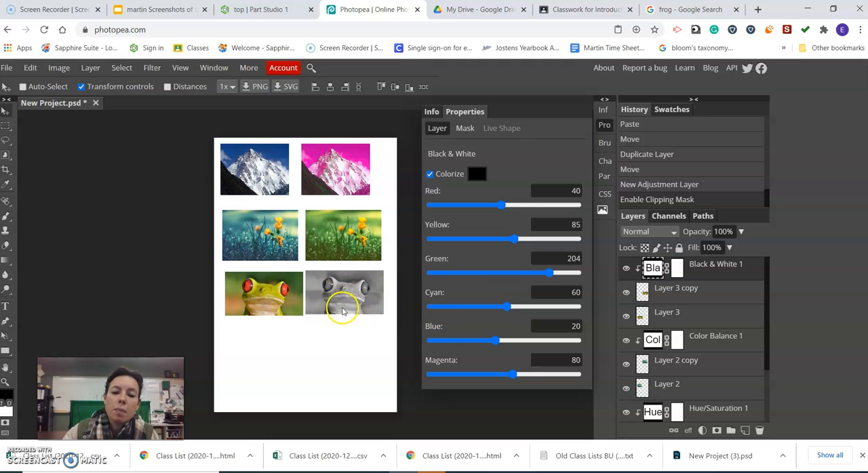
Paint black on the Black & White mask with an 81 px brush over both eyes of the frog copy to restore their colour
left_click(5, 215)
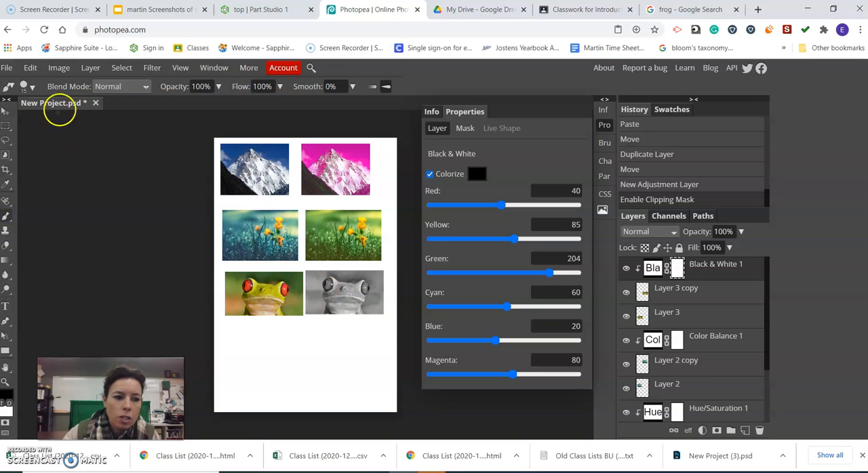
left_click(32, 91)
left_click_drag(36, 118, 77, 118)
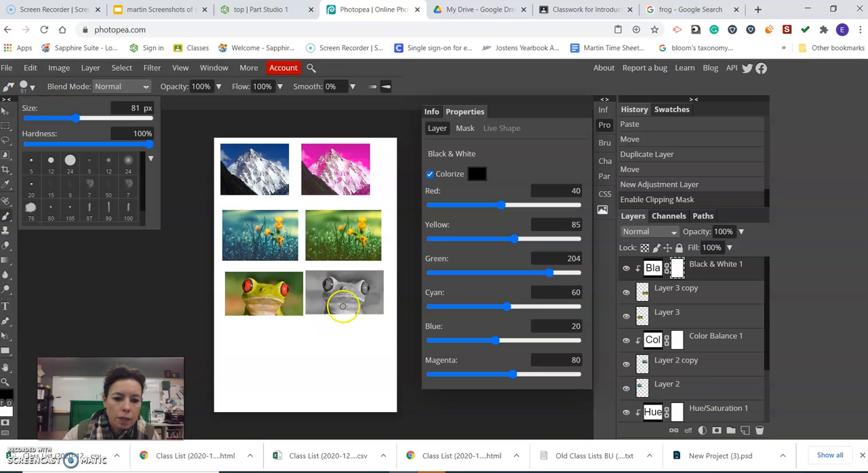
left_click(326, 286)
left_click(330, 284)
left_click(331, 285)
left_click(329, 284)
left_click(328, 286)
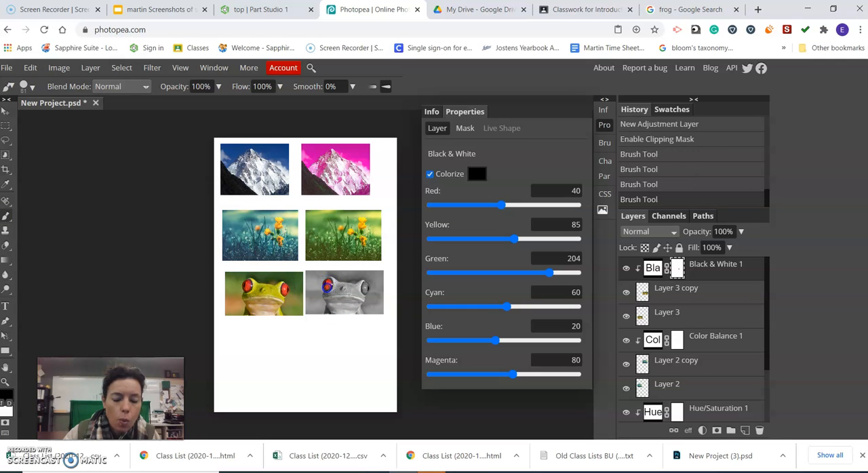
left_click(331, 284)
left_click(366, 290)
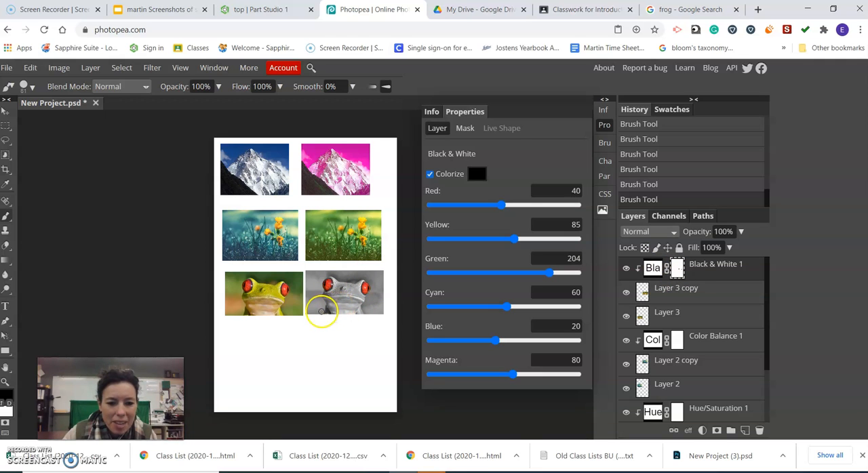
Disable the raster mask of the Black & White adjustment and delete that adjustment layer
right_click(677, 269)
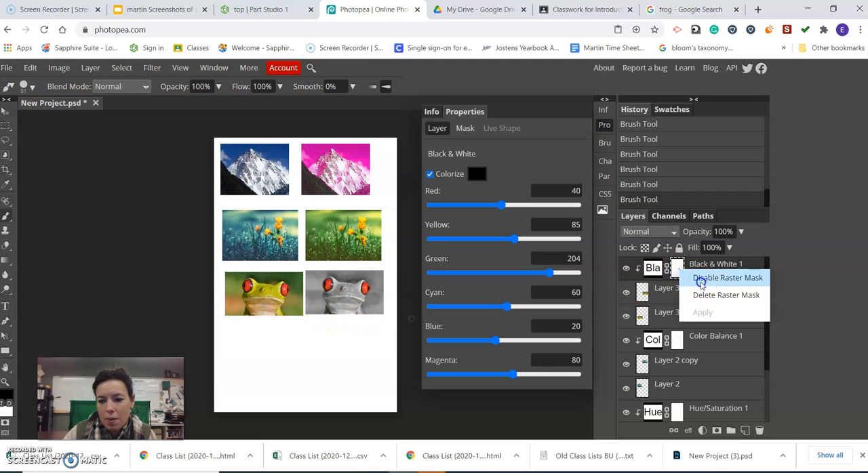
left_click(702, 282)
right_click(701, 278)
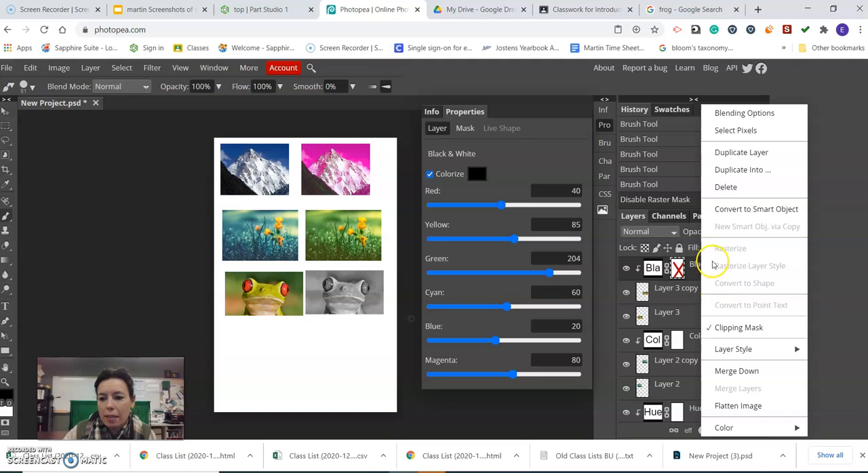
left_click(749, 193)
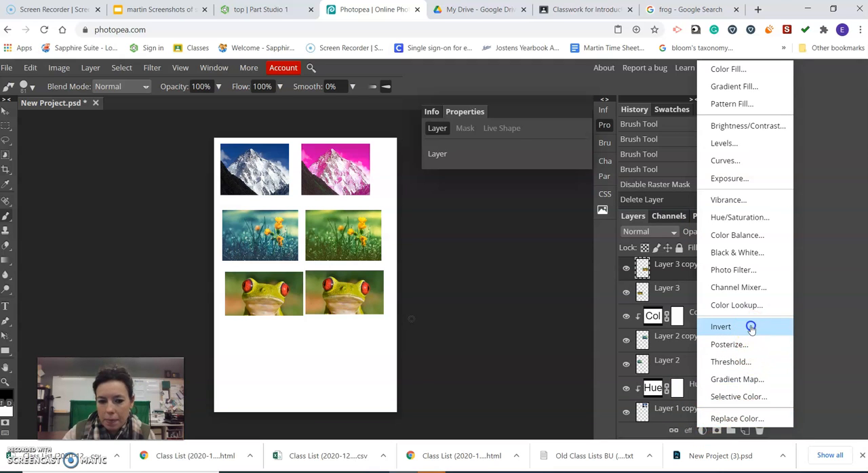
Add an Invert adjustment layer above the frog copy and clip it to that layer
left_click(721, 327)
right_click(706, 266)
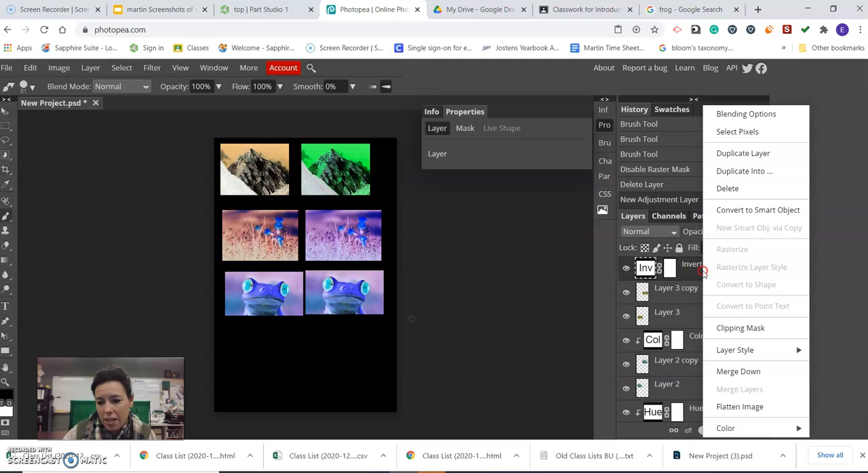
left_click(740, 329)
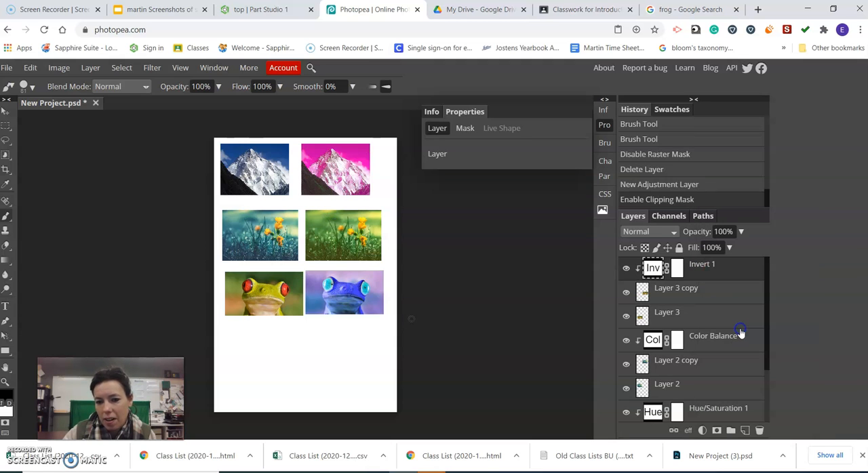
left_click(654, 269)
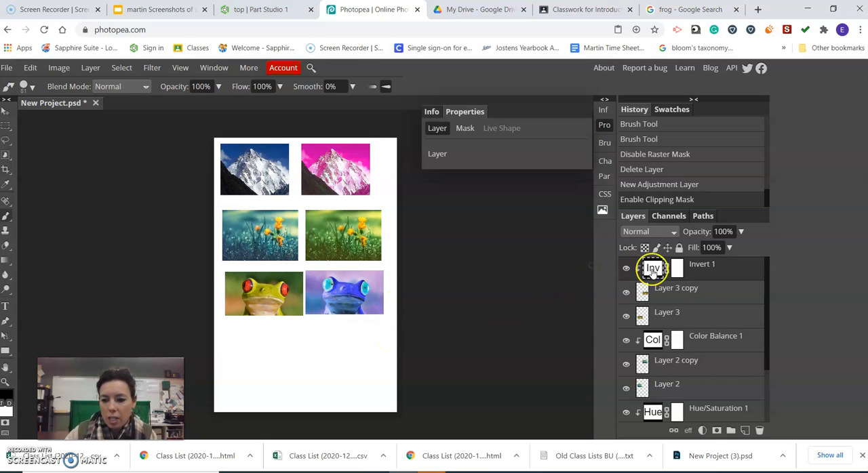
scroll(653, 260, "down", 2)
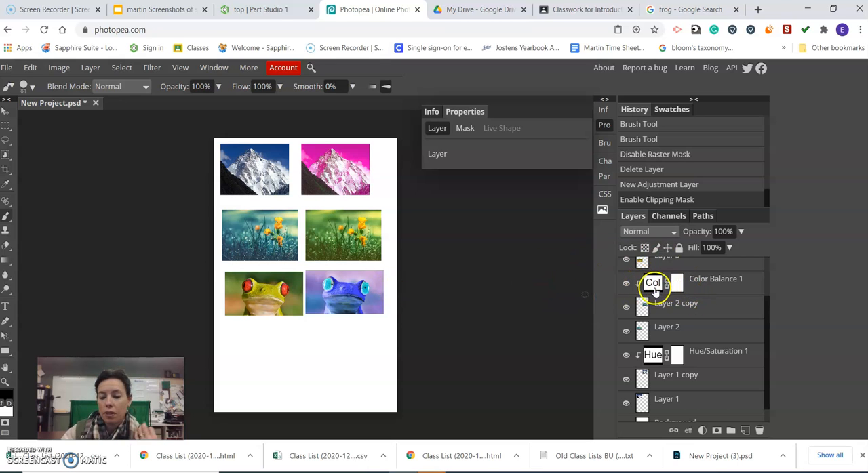
scroll(655, 285, "up", 2)
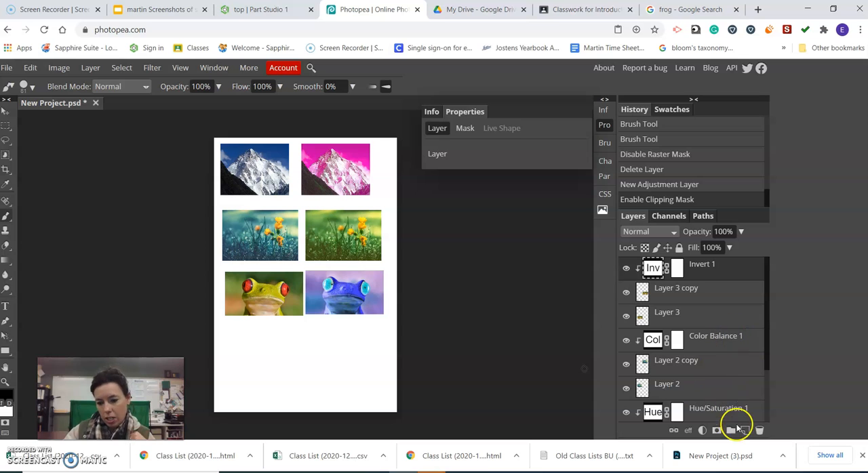
Create a new layer on top and paint a black dot with the 81 px brush below the original frog
left_click(745, 431)
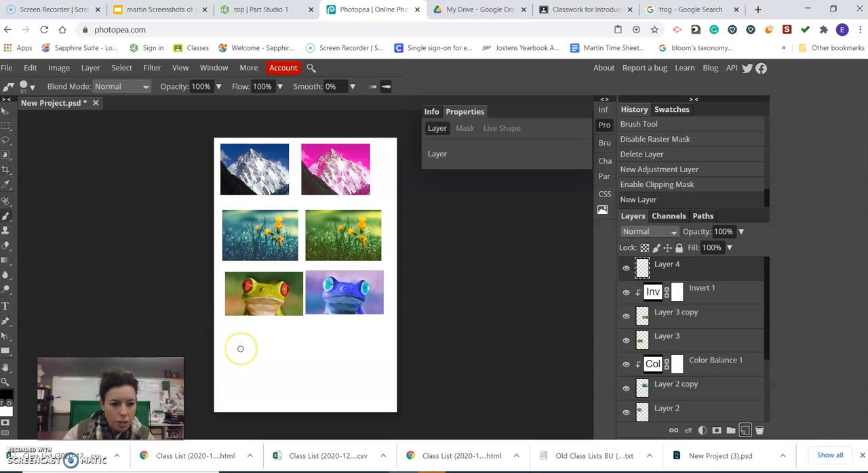
left_click(31, 87)
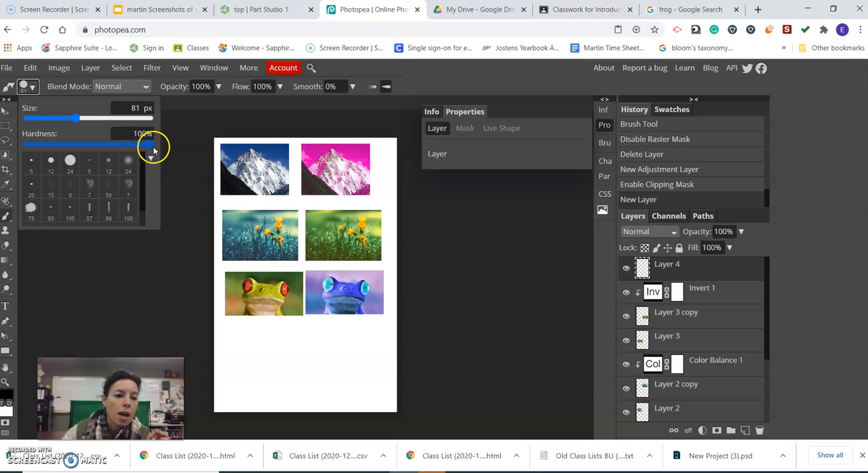
left_click(236, 352)
left_click(236, 352)
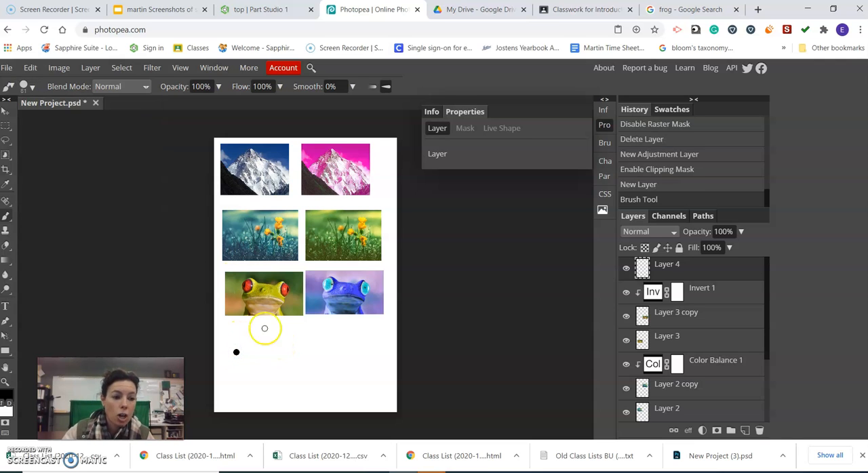
Set the brush size to 655 px and paint one large black dot beside the small one
left_click(27, 86)
left_click_drag(71, 125, 75, 122)
left_click_drag(127, 127, 134, 120)
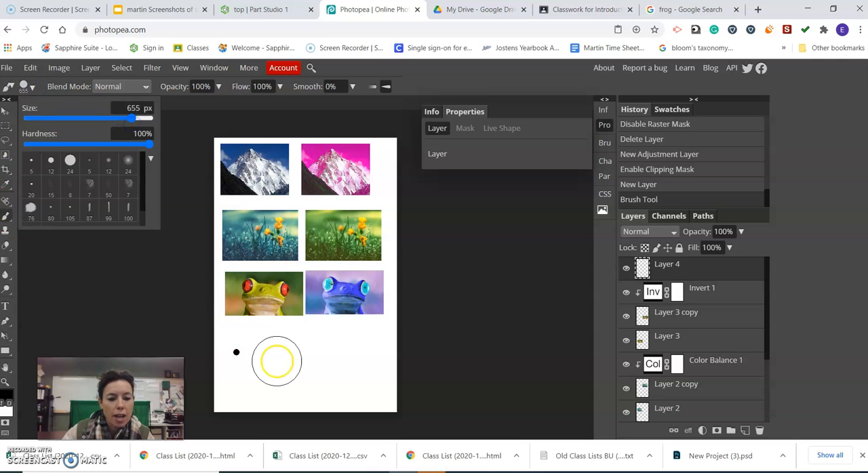
left_click(282, 350)
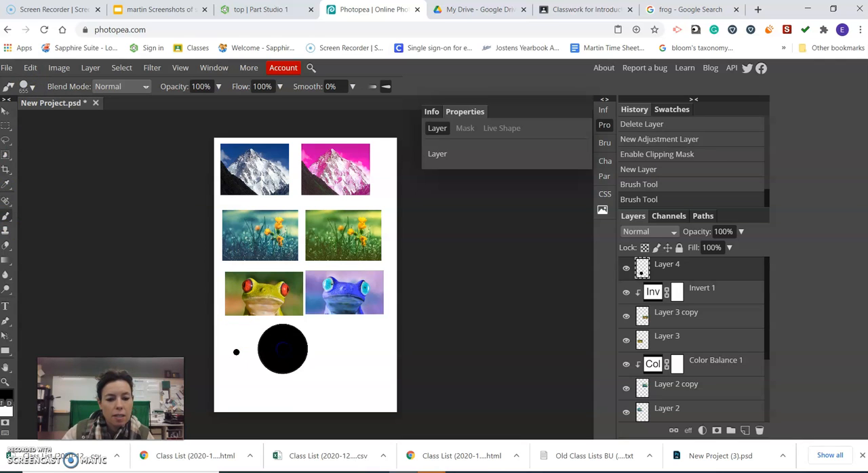
Paint a 1 px dot and a 124 px dot to the right of the large black dot, both at 100% hardness
left_click(36, 90)
left_click_drag(39, 117, 27, 118)
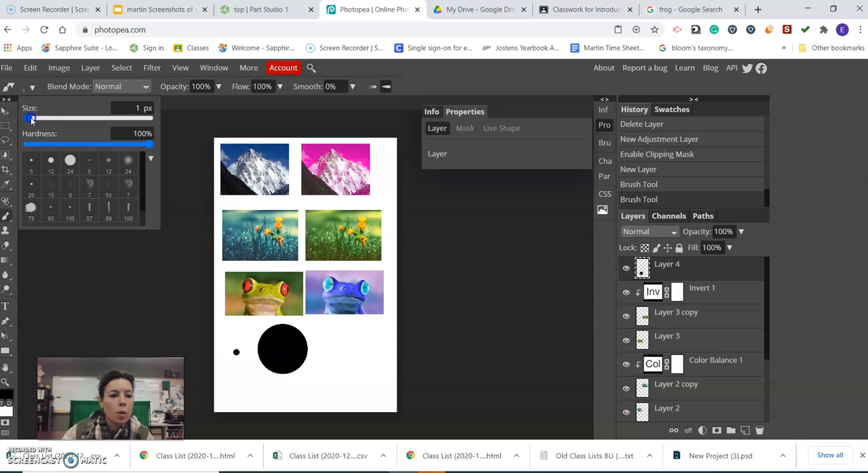
left_click(320, 354)
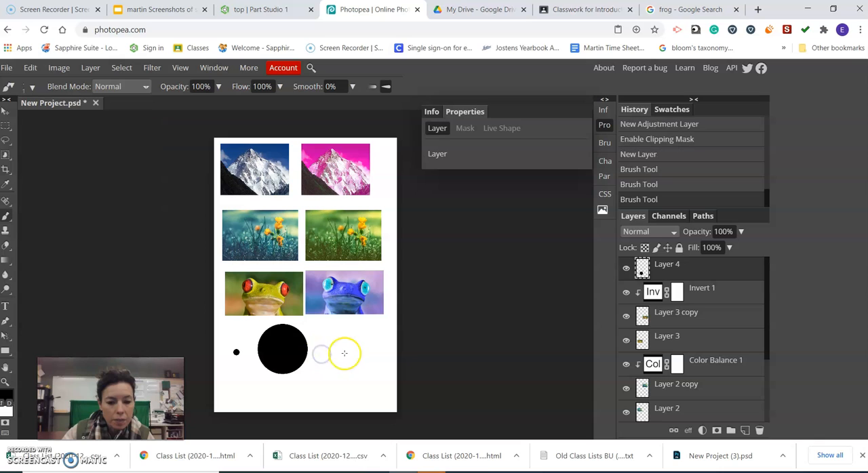
left_click(31, 87)
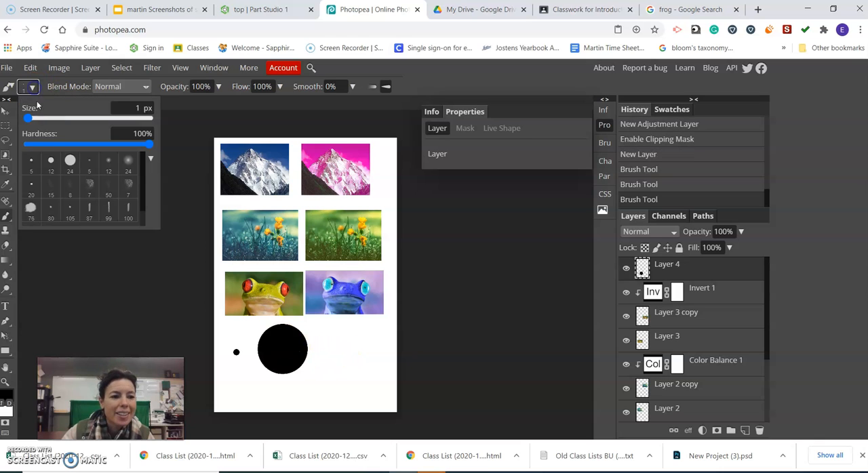
left_click_drag(30, 121, 115, 126)
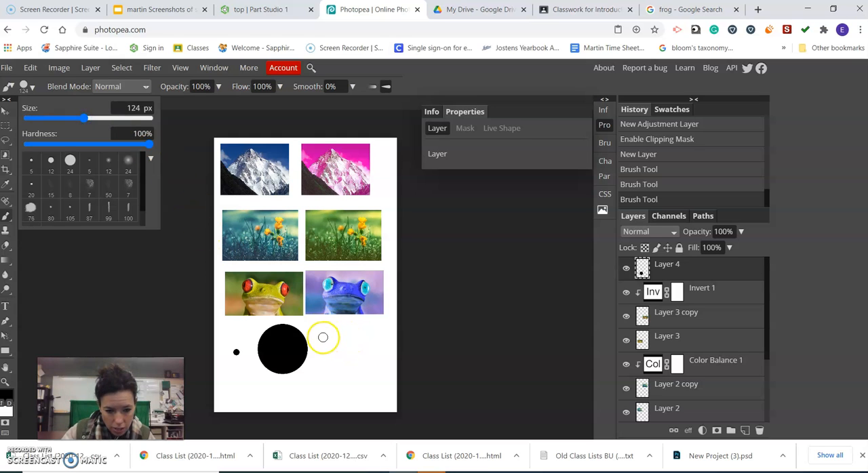
left_click(323, 337)
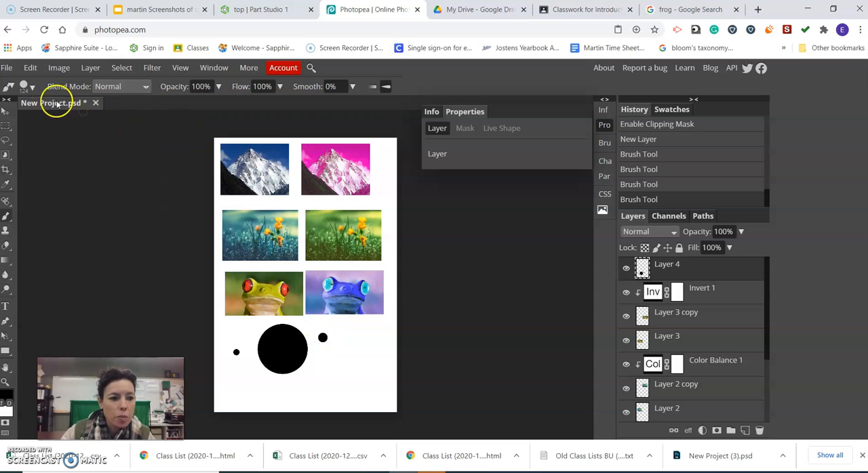
Lower the brush hardness to 49% and paint a softer 124 px dot beneath the last hard one
left_click(27, 87)
left_click(81, 146)
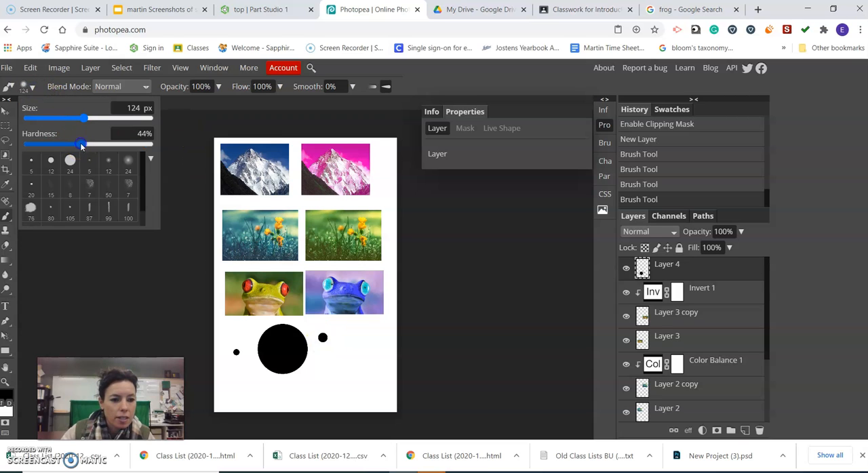
left_click_drag(81, 146, 86, 148)
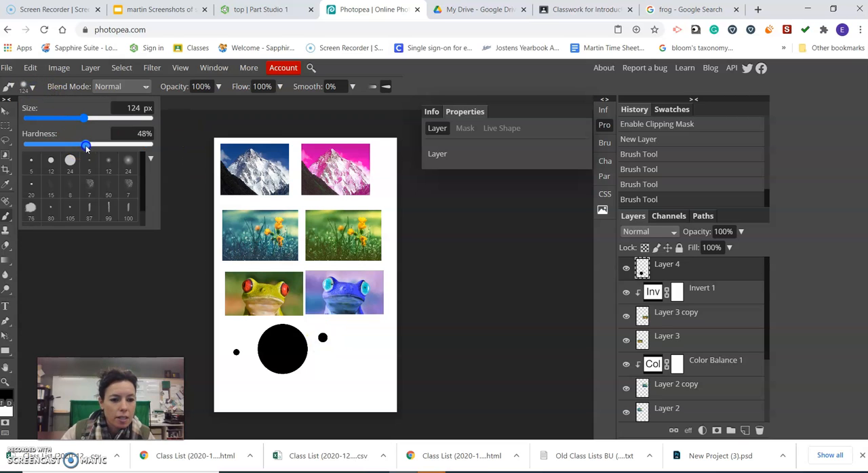
left_click(323, 358)
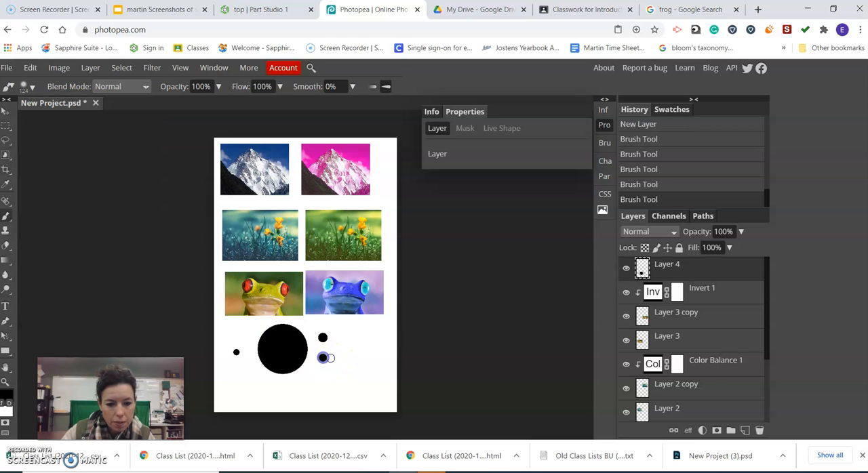
Lower the brush hardness to 0% and paint a very soft 124 px dot beneath the 49% hardness one
left_click(34, 89)
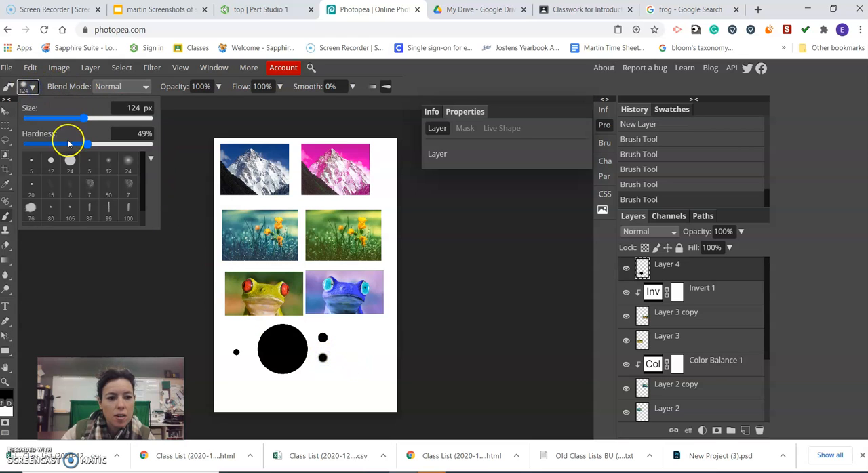
left_click_drag(87, 143, 25, 144)
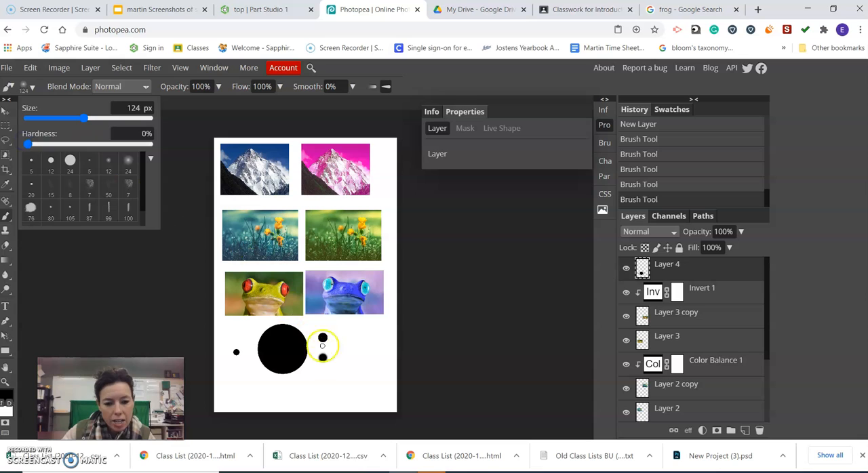
left_click(322, 379)
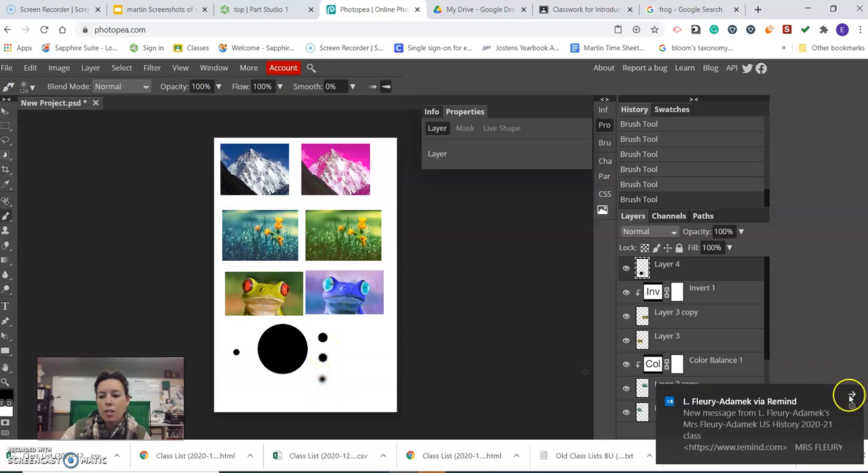
left_click(857, 398)
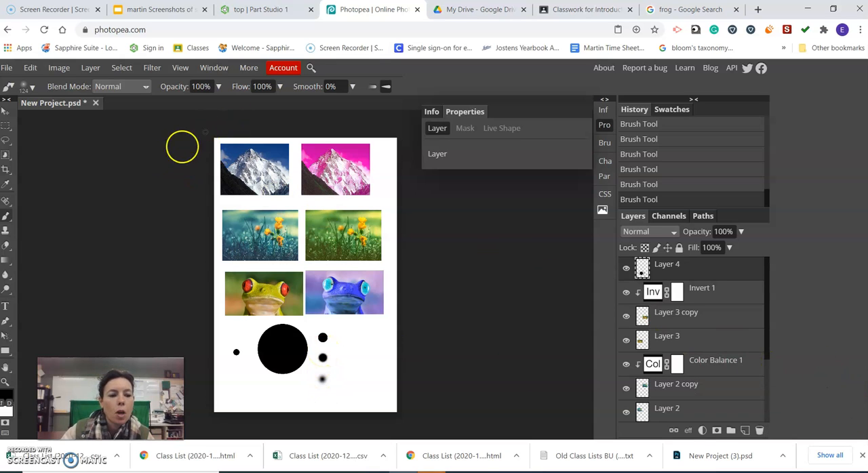
Raise the hardness to 100% and paint a second column of 124 px dots, going down at 100%, 49% and 8% opacity
left_click(27, 86)
left_click_drag(31, 143, 172, 145)
left_click(218, 86)
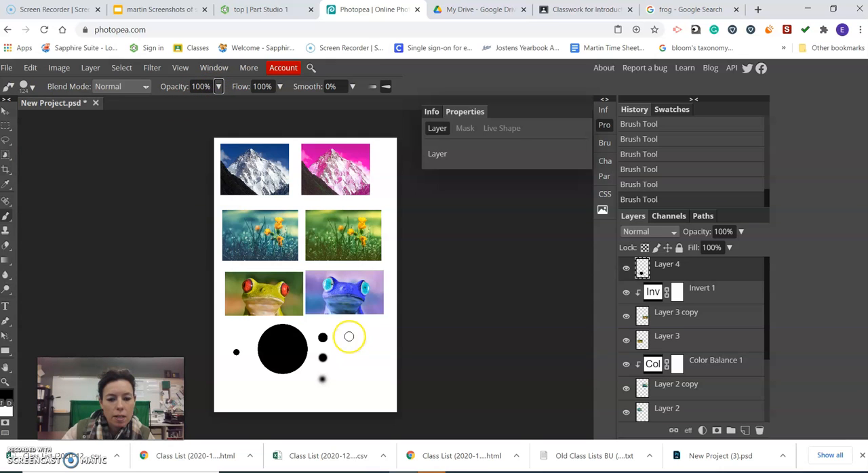
left_click(219, 87)
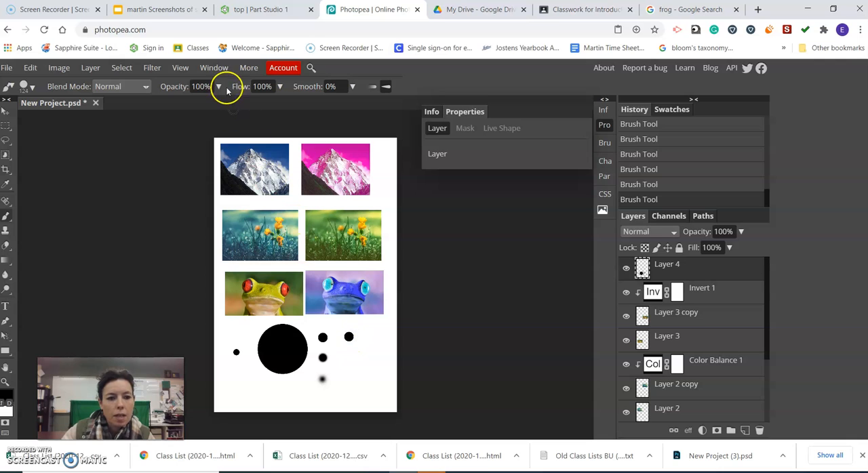
left_click_drag(221, 109, 202, 110)
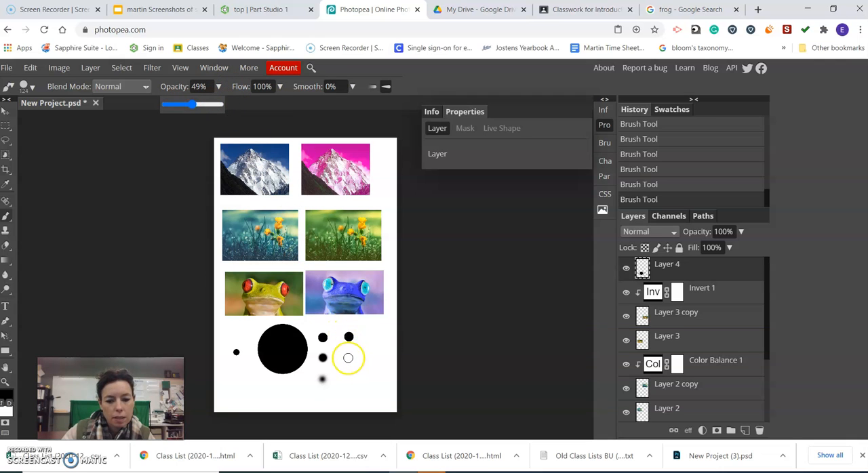
left_click(348, 356)
left_click(218, 87)
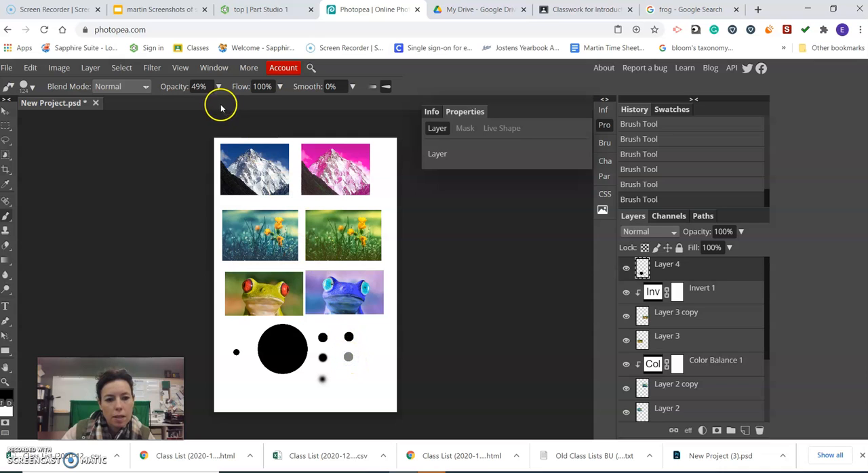
left_click_drag(193, 106, 187, 106)
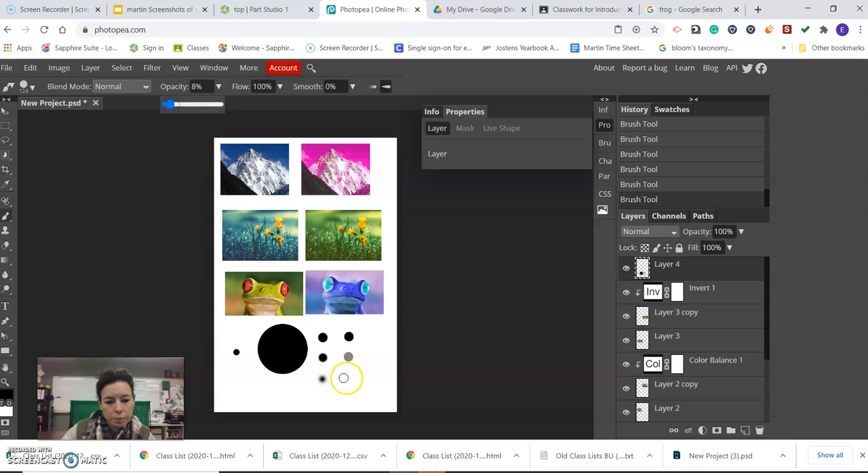
left_click(351, 380)
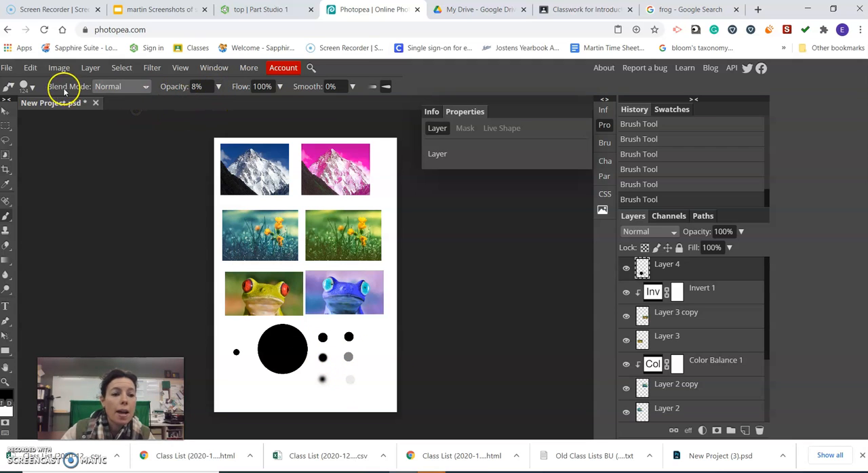
Lower the hardness to 0% and paint a third column of 124 px dots, going up at 8%, 53% and 100% opacity
left_click(27, 87)
left_click_drag(129, 145, 21, 143)
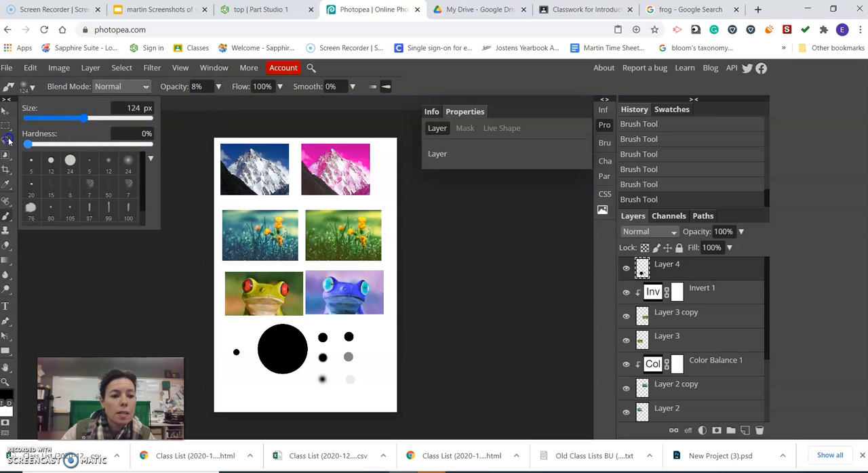
left_click(371, 380)
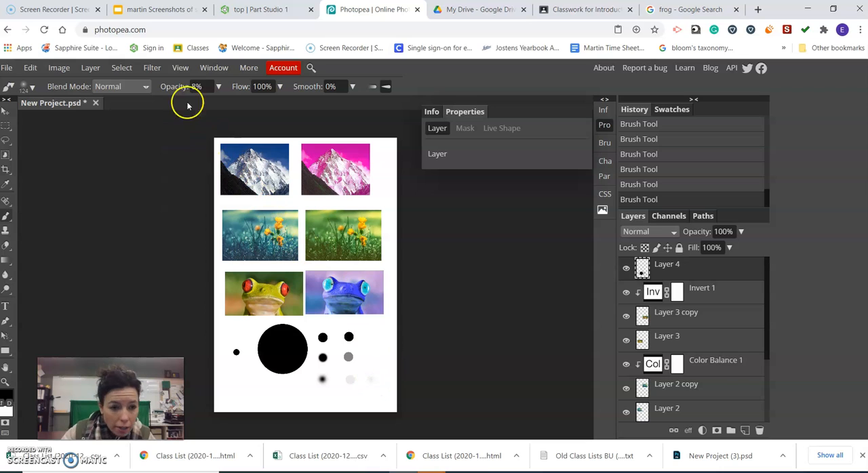
left_click(219, 86)
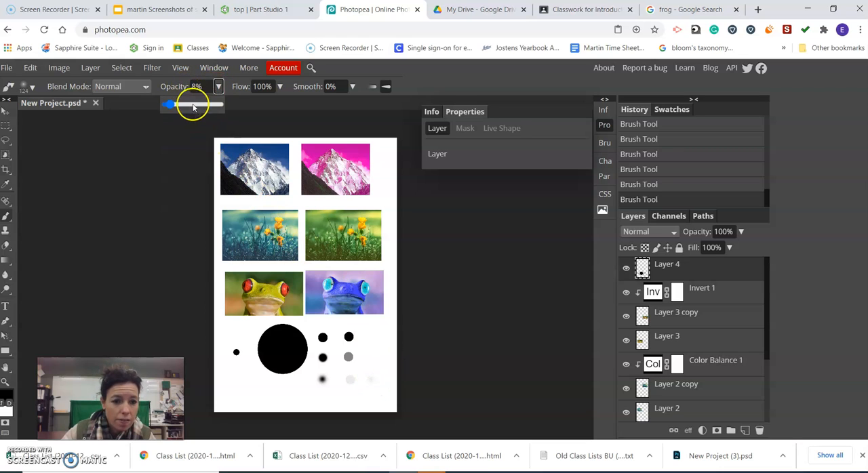
left_click_drag(175, 110, 194, 110)
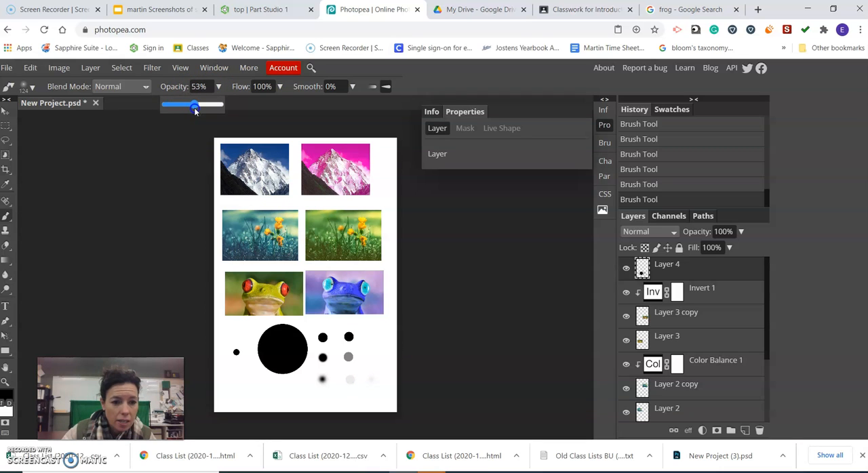
left_click(371, 356)
left_click(217, 86)
left_click_drag(195, 104, 224, 104)
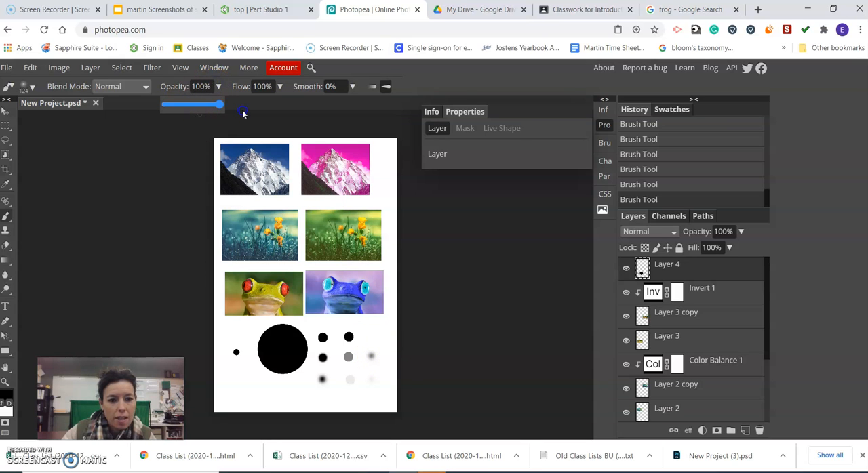
left_click(375, 334)
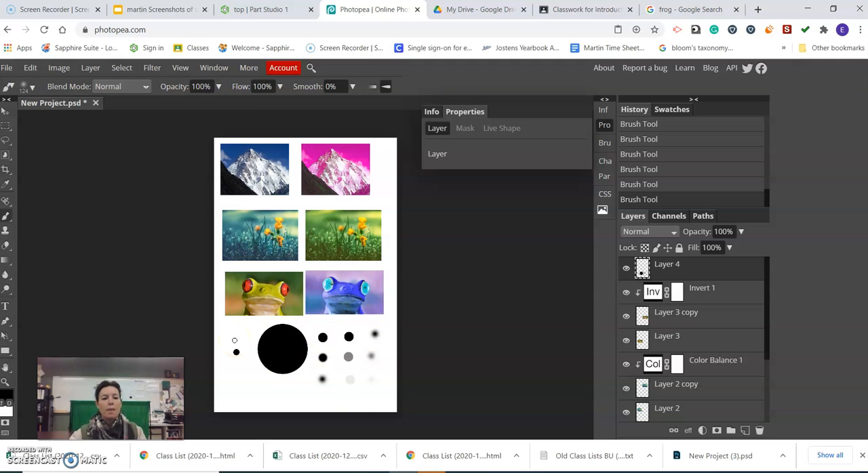
Choose the 76 px splatter brush preset, enlarge it to 386 px and stamp it once in the page's lower-left corner
left_click(33, 88)
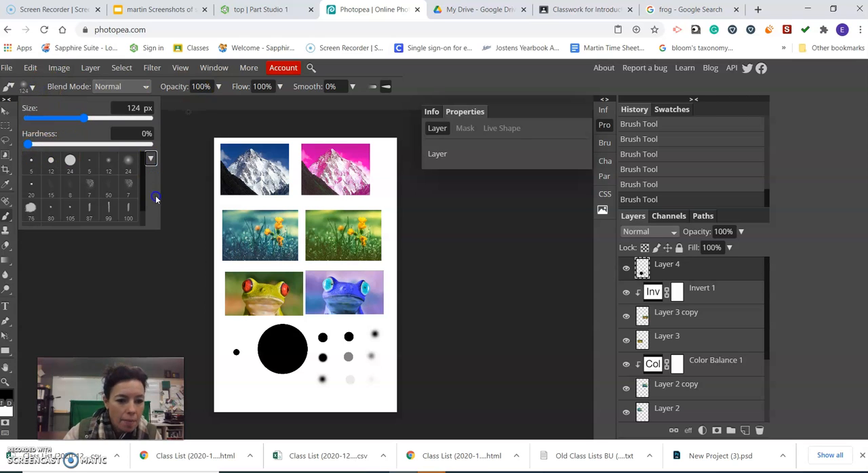
left_click_drag(145, 175, 144, 208)
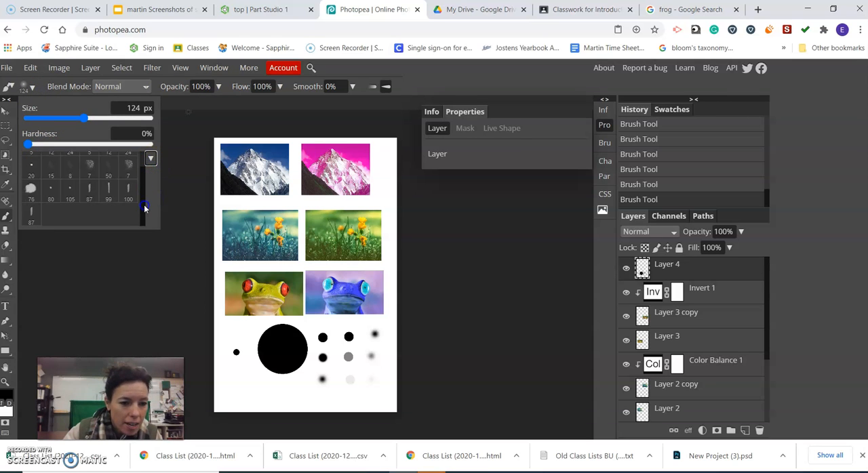
left_click(29, 188)
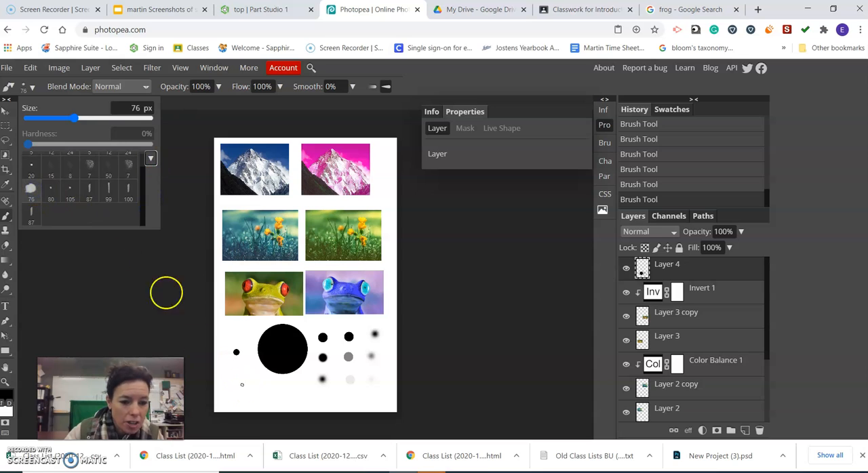
left_click_drag(86, 121, 114, 119)
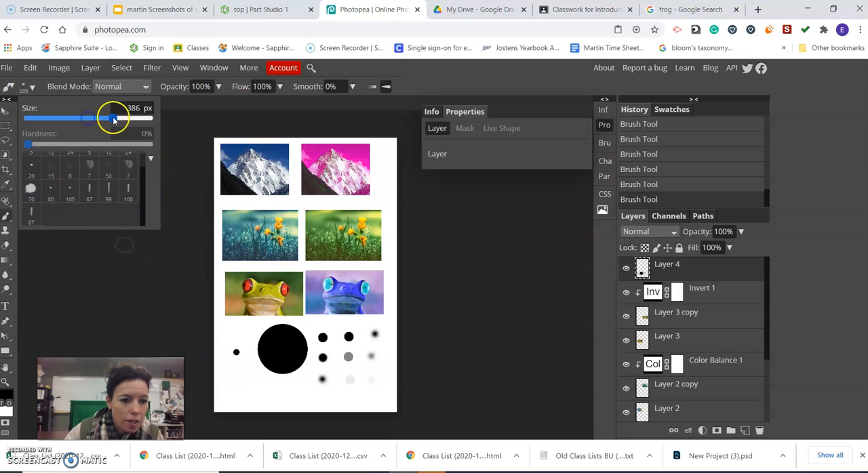
left_click(239, 394)
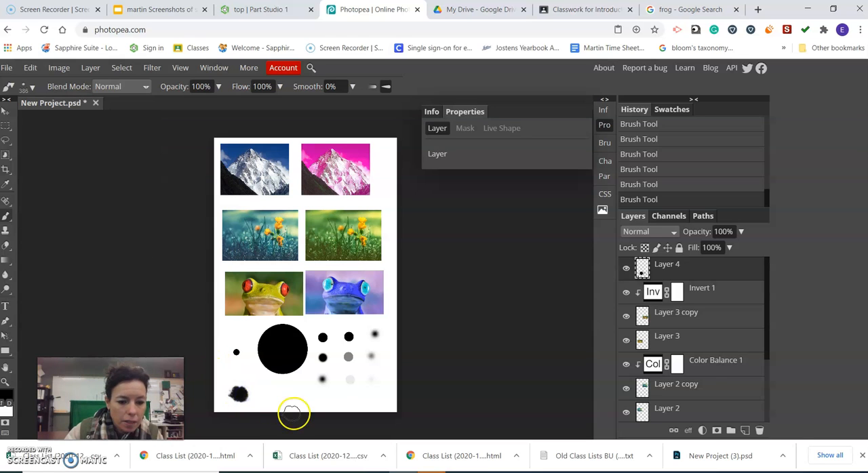
Choose a speckled 7 px brush preset, enlarge it to 247 px and stamp it once beside the splatter
left_click(32, 88)
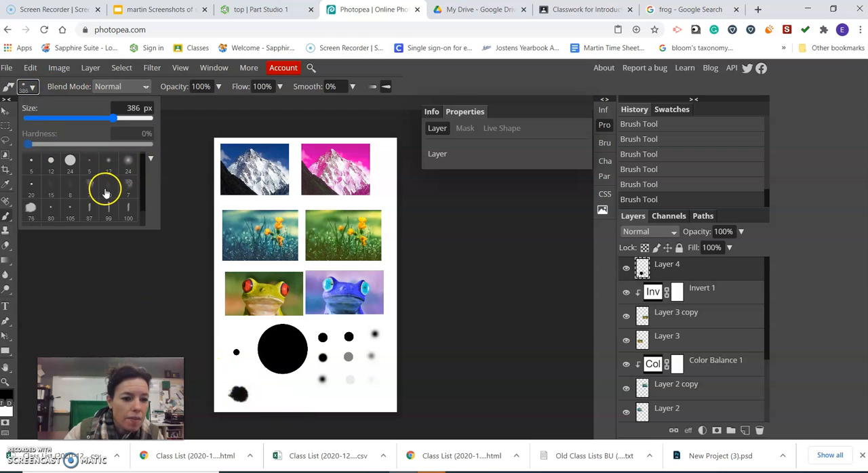
left_click(129, 184)
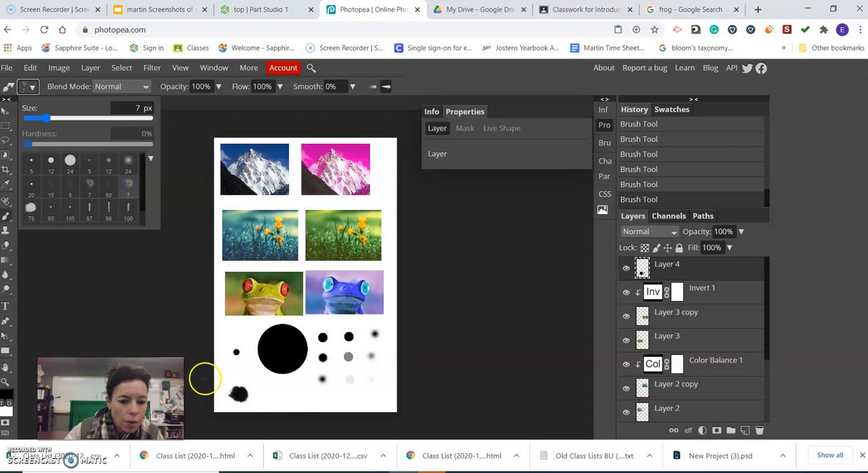
left_click(28, 86)
left_click_drag(45, 120, 101, 119)
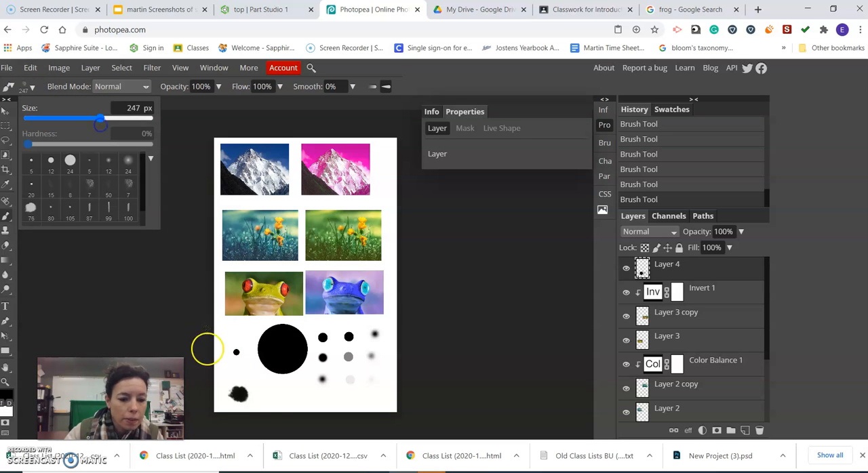
left_click(280, 402)
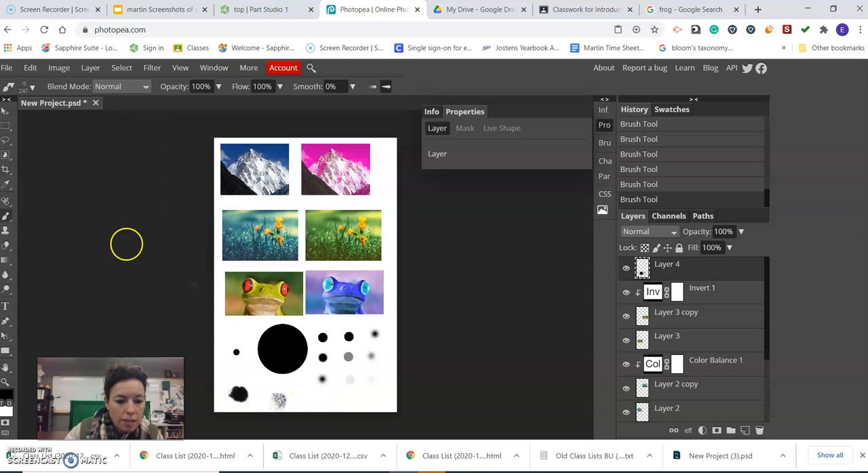
Choose a faint textured brush preset, set its size to 66 px and paint a wavy stroke beside the speckled stamp
left_click(32, 88)
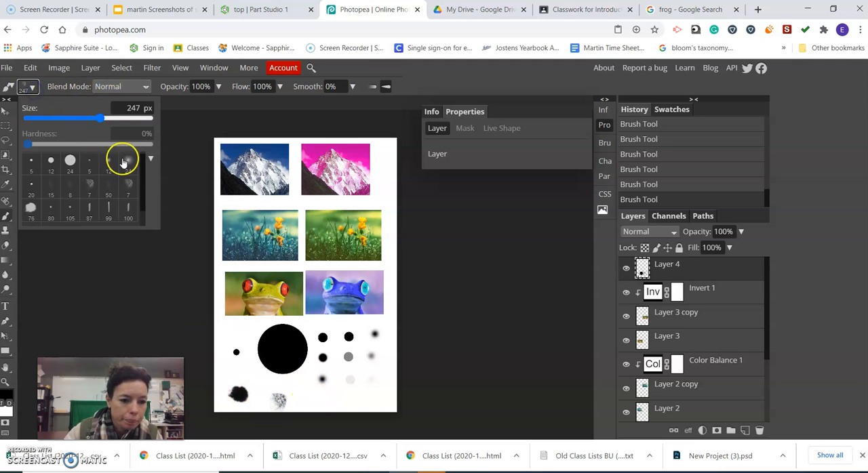
left_click_drag(141, 175, 146, 209)
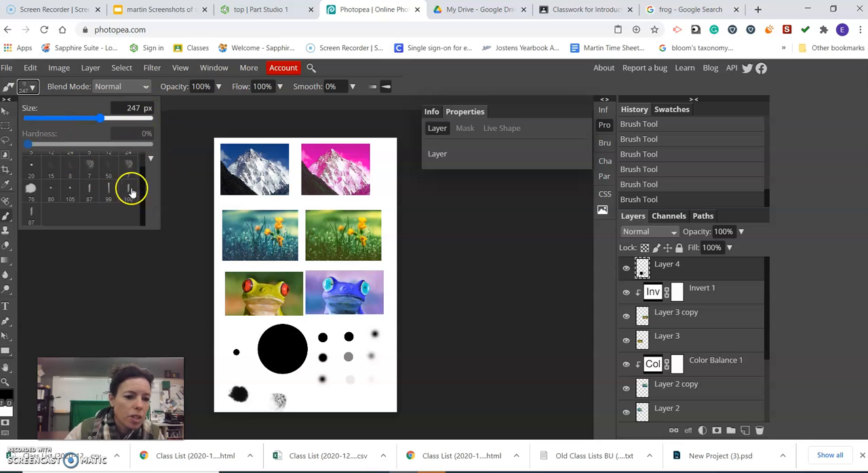
scroll(130, 186, "up", 1)
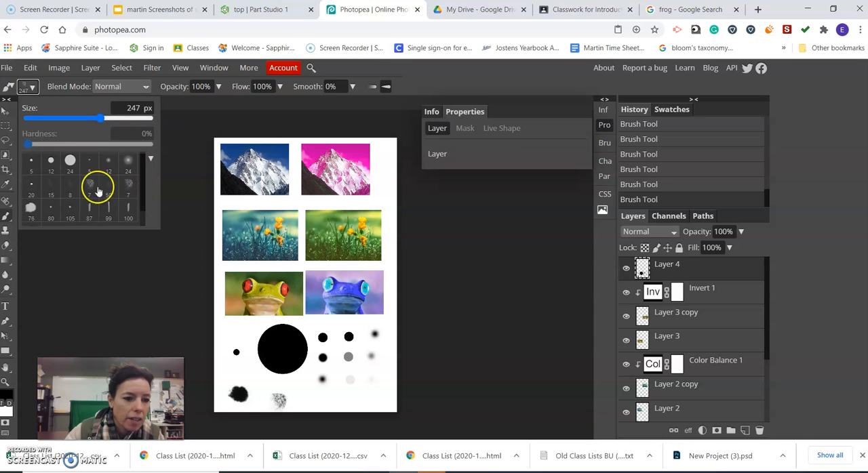
left_click(52, 187)
left_click(72, 119)
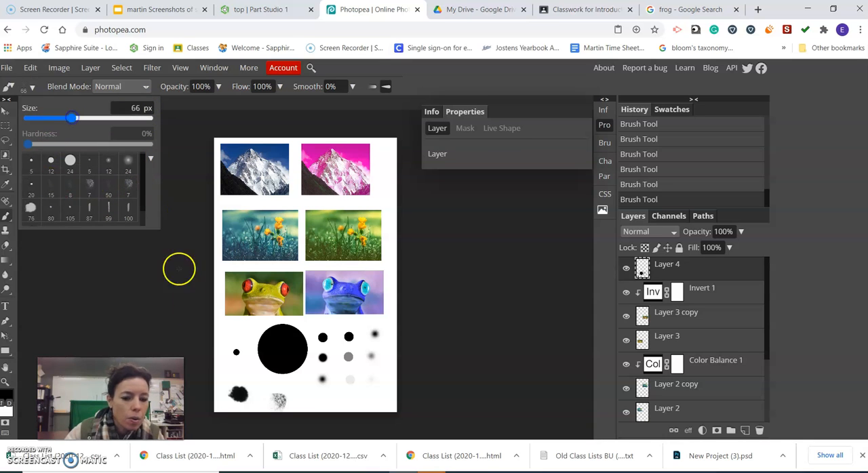
left_click_drag(303, 410, 351, 399)
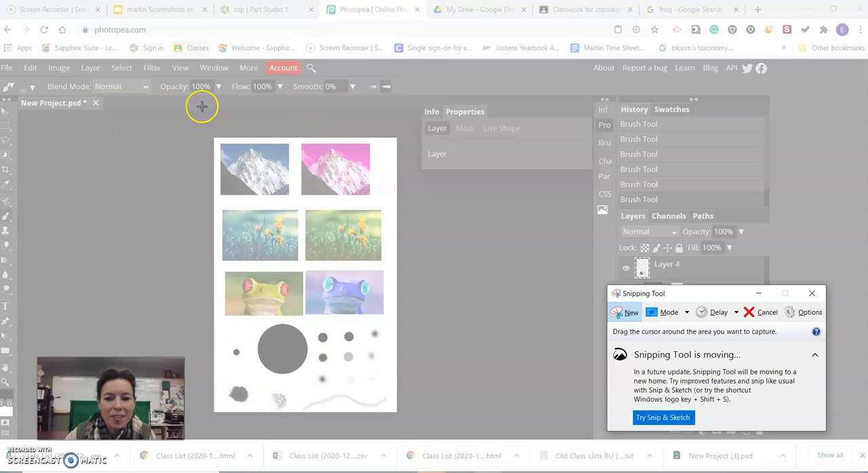
Capture the finished page together with its layers list in Snipping Tool, copy the snip and return to Photopea
left_click_drag(202, 107, 791, 430)
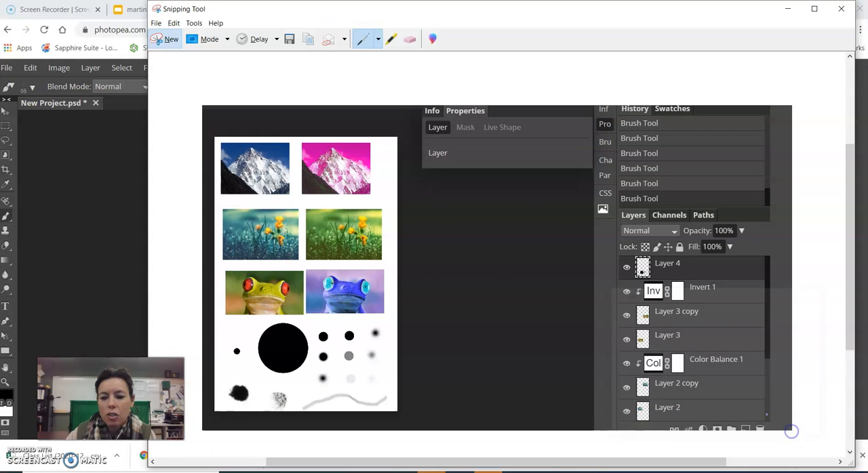
right_click(258, 241)
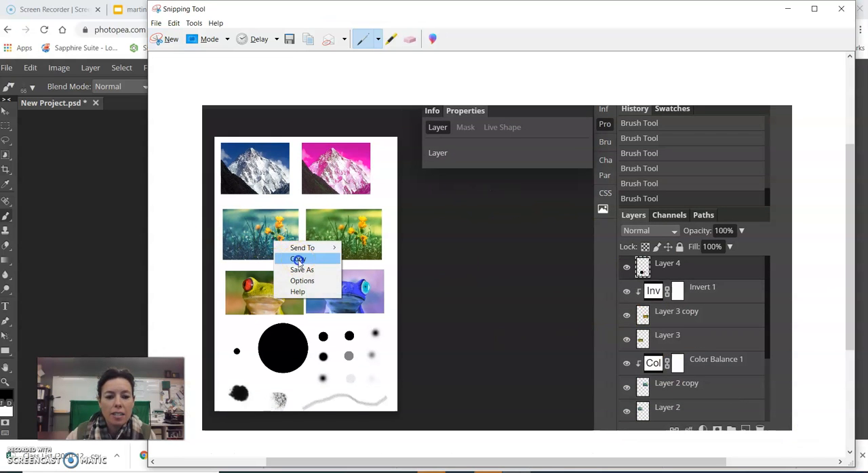
left_click(299, 263)
left_click(403, 472)
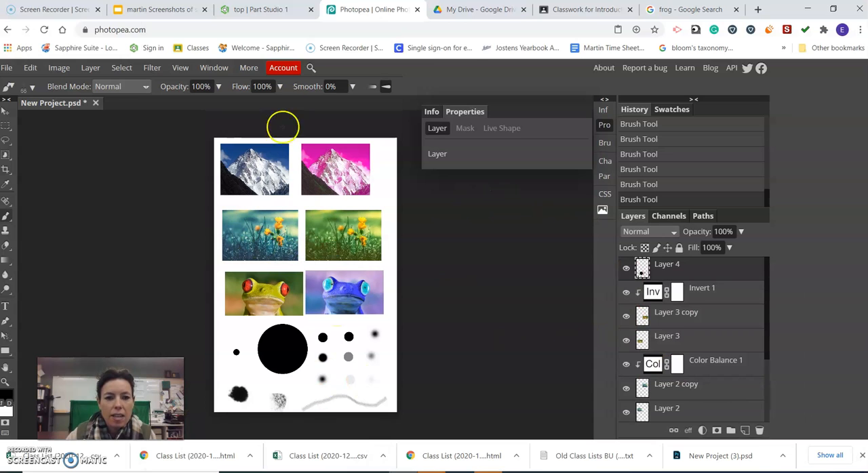
Switch to Google Classroom and open the attached Adjustment Layers Brushes slides in the (12/15) Adjustment Layers & Brushes assignment
left_click(577, 10)
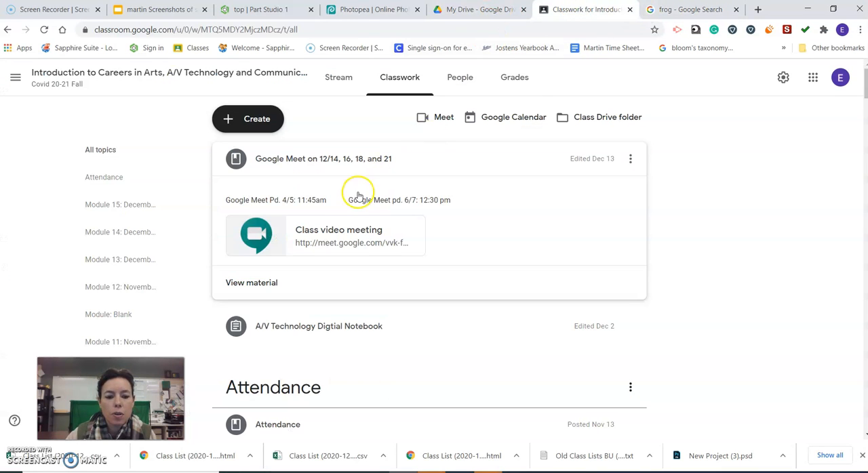
scroll(360, 196, "down", 20)
scroll(359, 190, "up", 3)
scroll(360, 190, "up", 3)
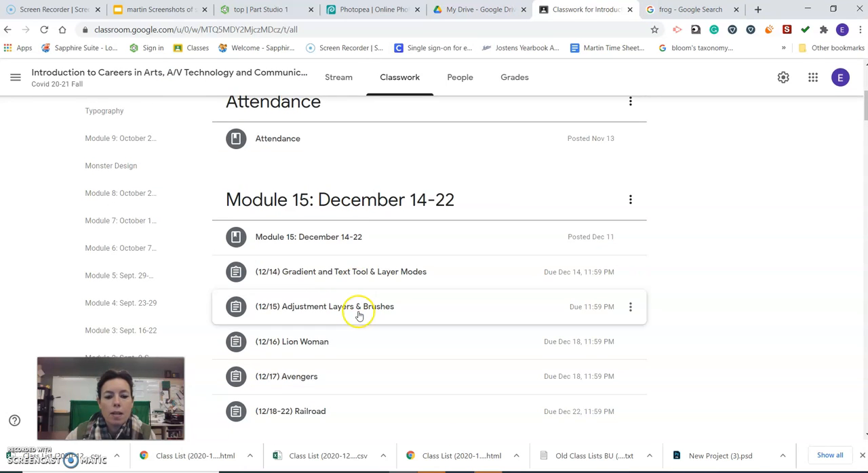
left_click(359, 315)
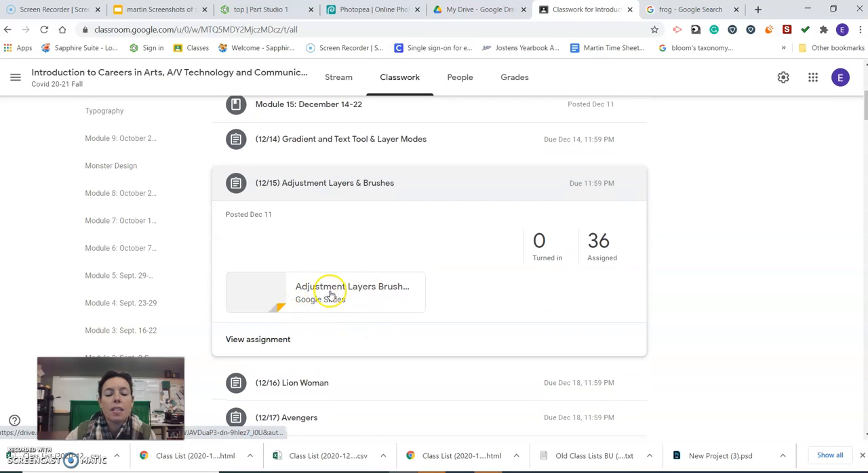
left_click(314, 293)
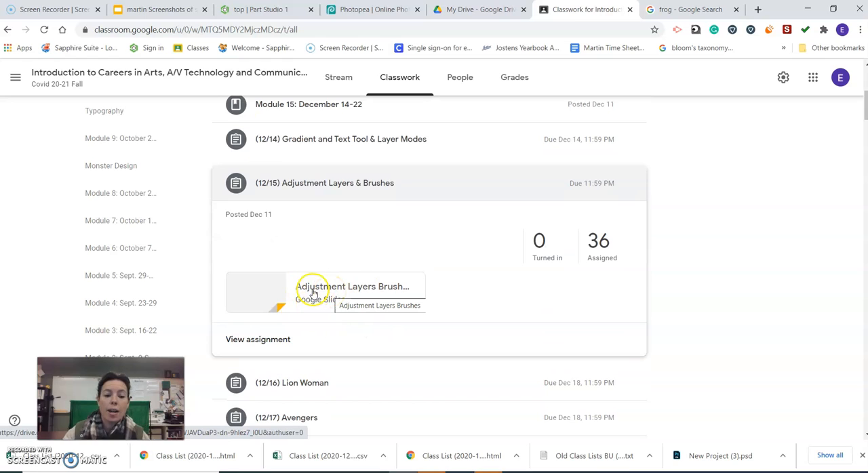